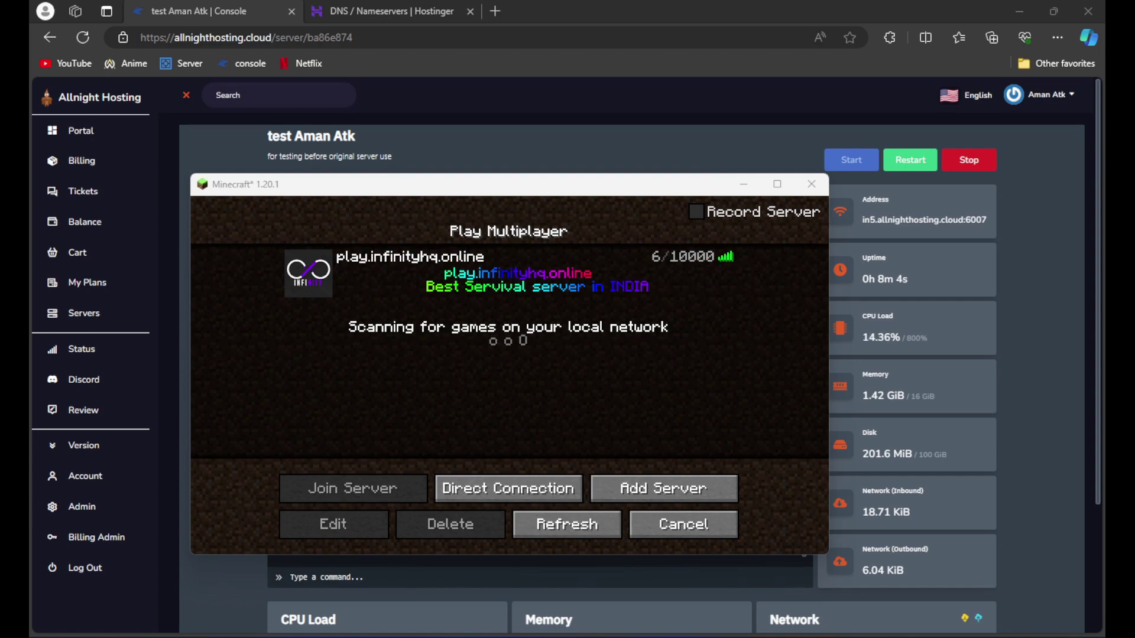
Switch to the Notepad note and examine the server's IP address and port.
{"action": "key", "text": "alt+Tab"}
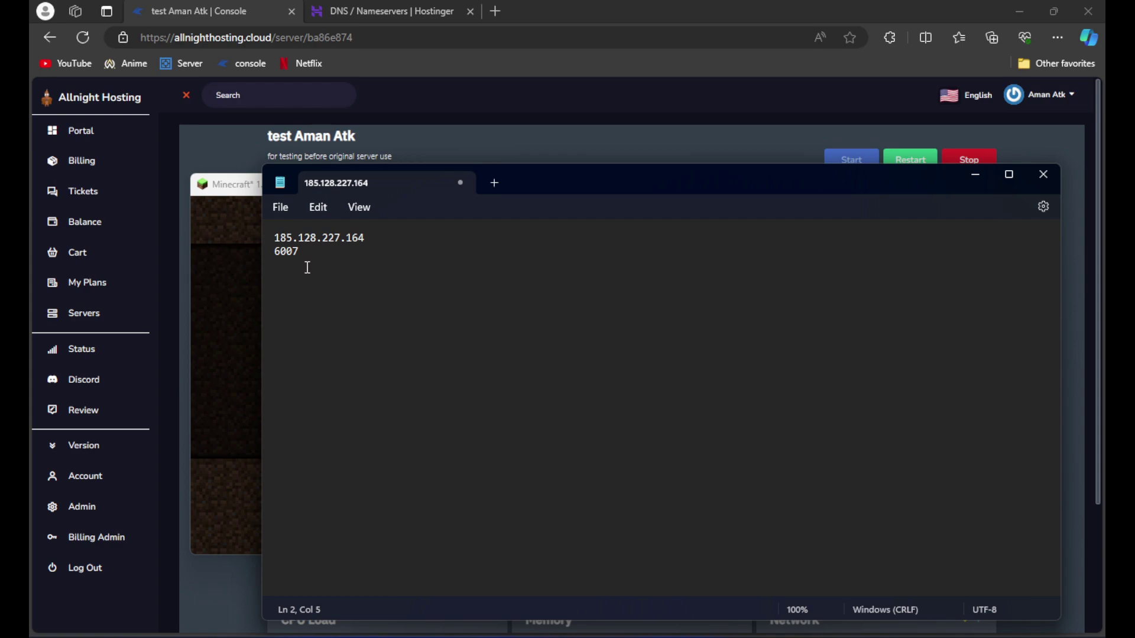
{"action": "left_click_drag", "start_coordinate": [307, 266], "coordinate": [271, 241]}
{"action": "left_click", "coordinate": [353, 290]}
{"action": "left_click_drag", "start_coordinate": [362, 237], "coordinate": [266, 246]}
{"action": "left_click_drag", "start_coordinate": [368, 237], "coordinate": [275, 237]}
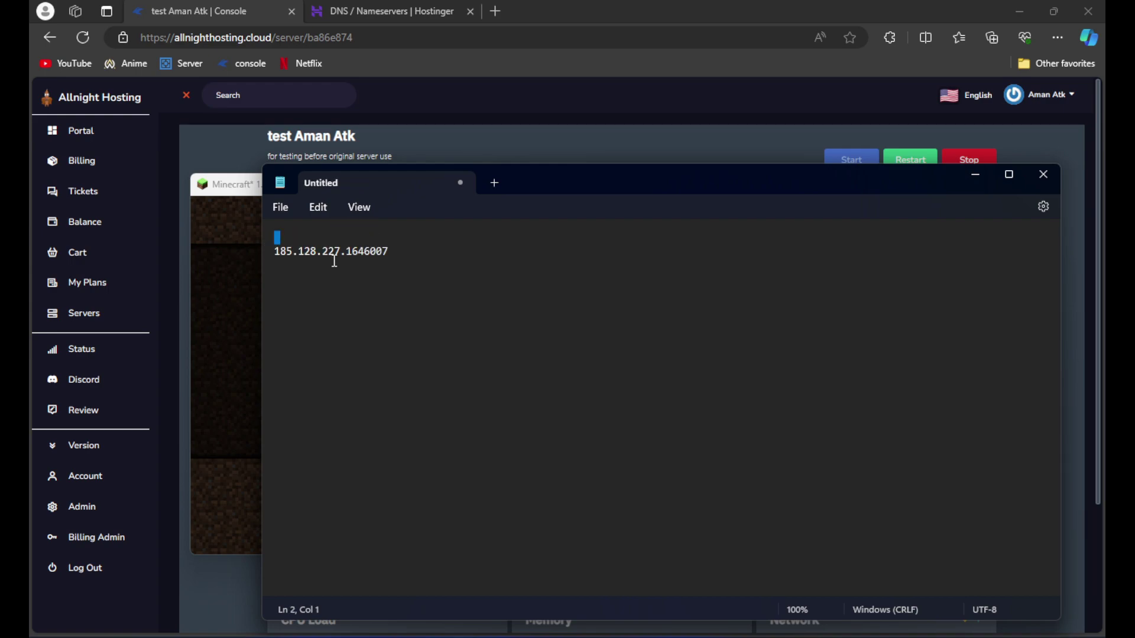
Split the note's text so that port 6007 sits on its own line below the IP address 185.128.227.164.
{"action": "left_click", "coordinate": [346, 286]}
{"action": "left_click", "coordinate": [363, 251]}
{"action": "key", "text": "Return"}
On the Hostinger DNS page for infinityhq.in, delete the A record named @ that points to 84.32.84.32.
{"action": "left_click", "coordinate": [355, 9]}
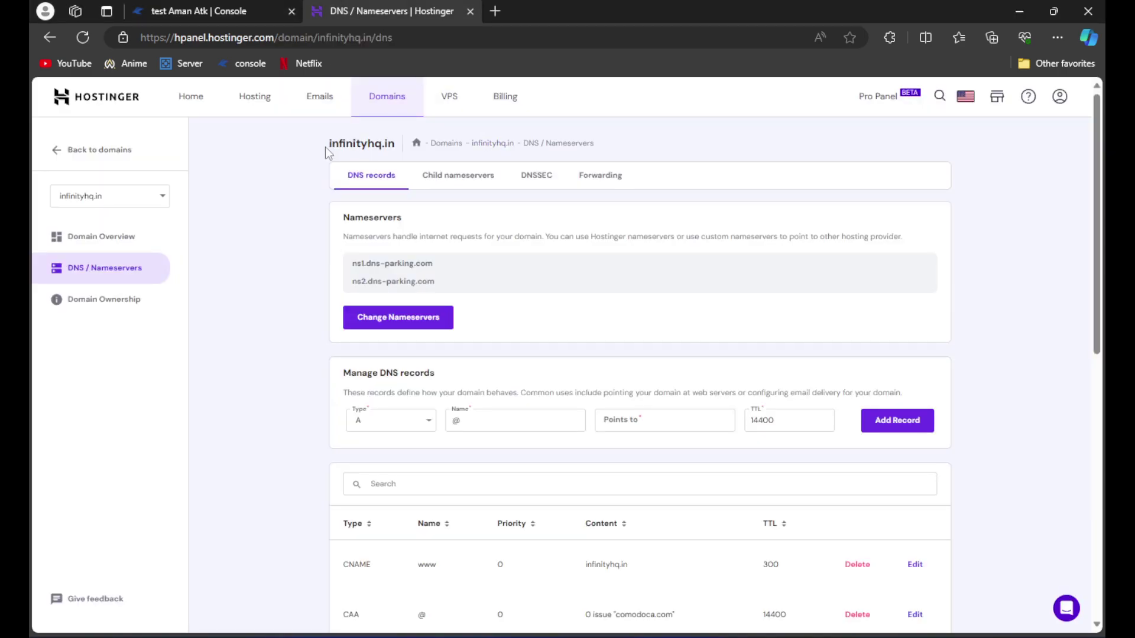
{"action": "left_click_drag", "start_coordinate": [325, 144], "coordinate": [395, 145]}
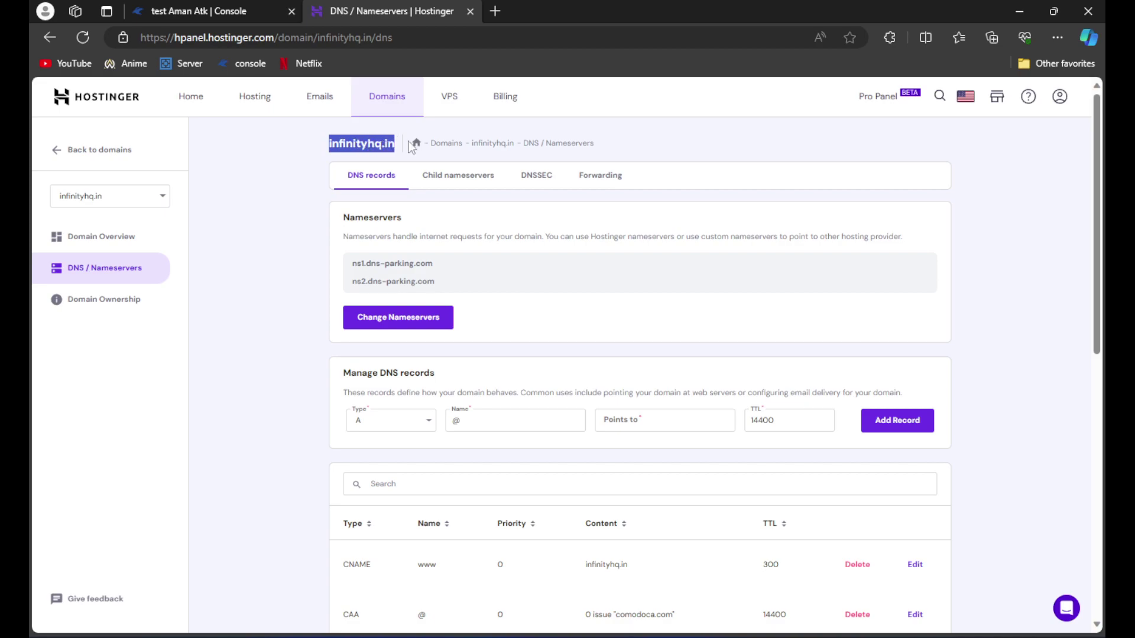
{"action": "left_click", "coordinate": [764, 140]}
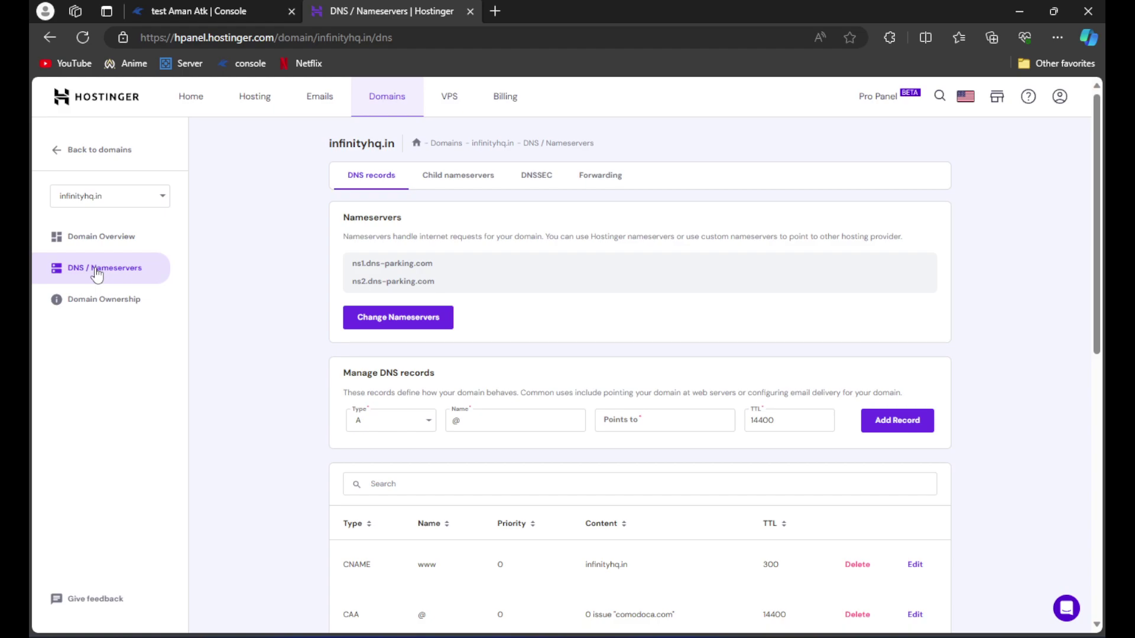
{"action": "scroll", "coordinate": [531, 286], "scroll_direction": "down", "scroll_amount": 5}
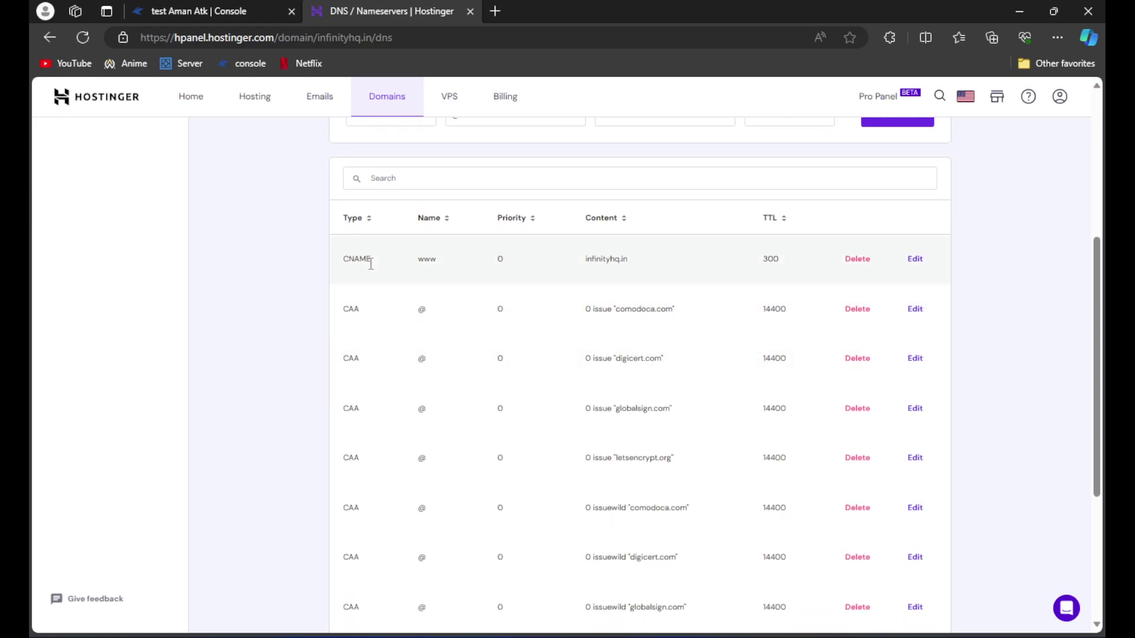
{"action": "scroll", "coordinate": [388, 346], "scroll_direction": "down", "scroll_amount": 4}
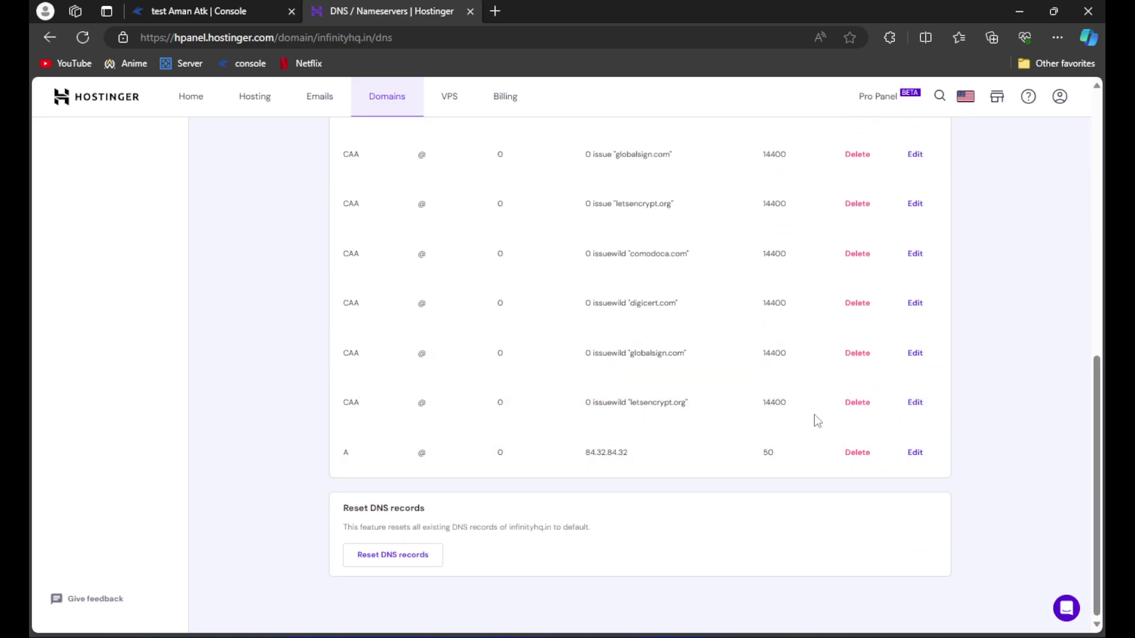
{"action": "scroll", "coordinate": [752, 473], "scroll_direction": "up", "scroll_amount": 5}
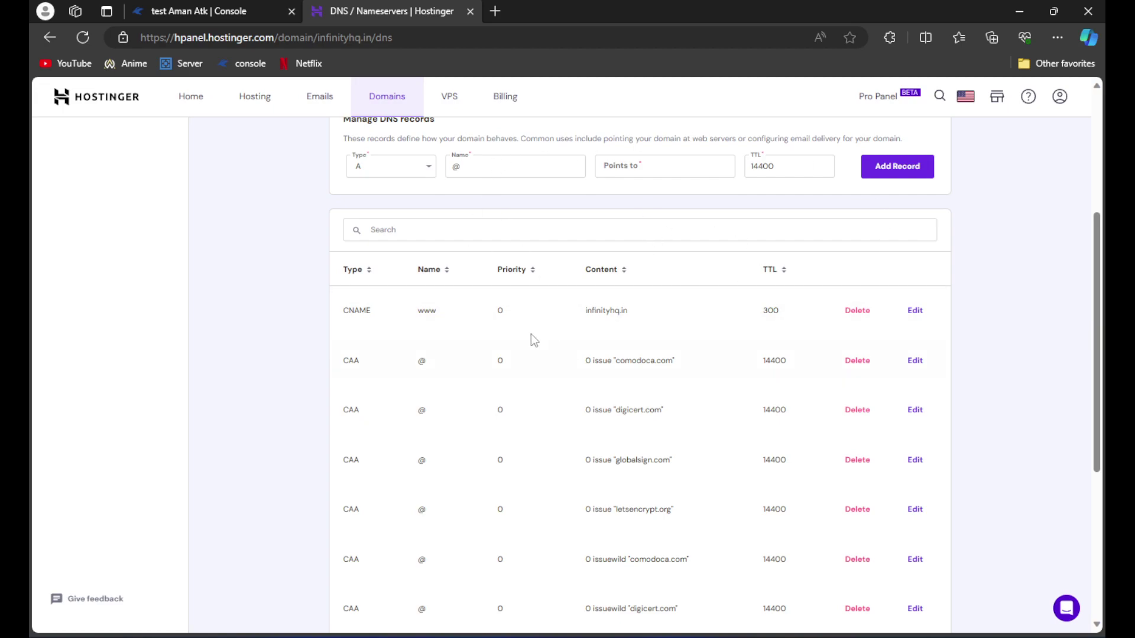
{"action": "scroll", "coordinate": [509, 398], "scroll_direction": "down", "scroll_amount": 5}
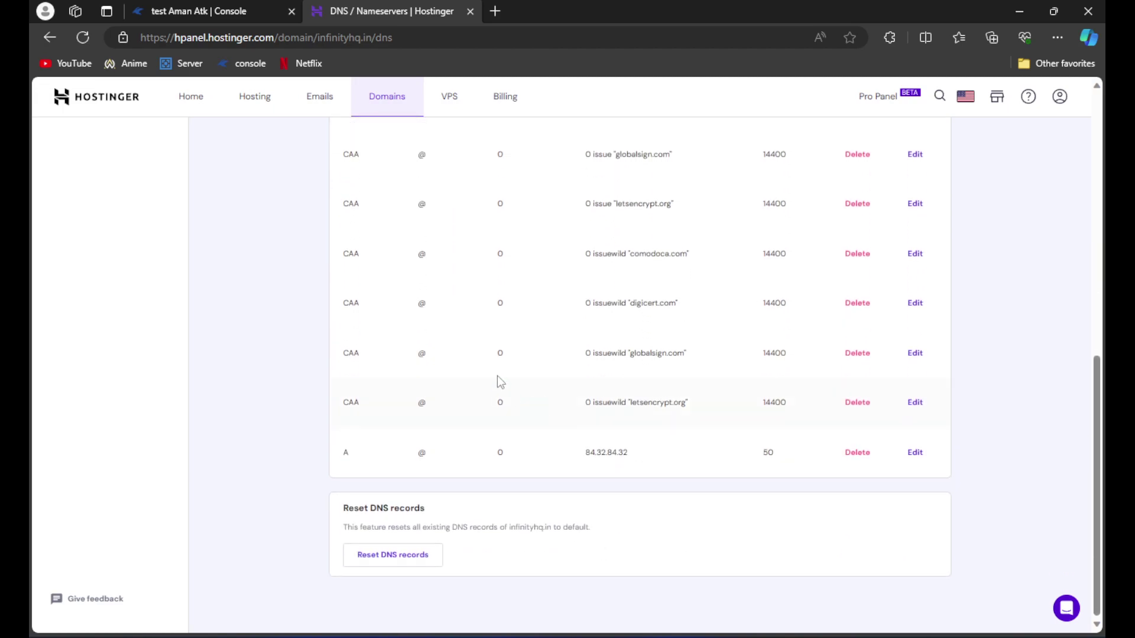
{"action": "left_click_drag", "start_coordinate": [334, 453], "coordinate": [944, 459]}
{"action": "left_click", "coordinate": [436, 461]}
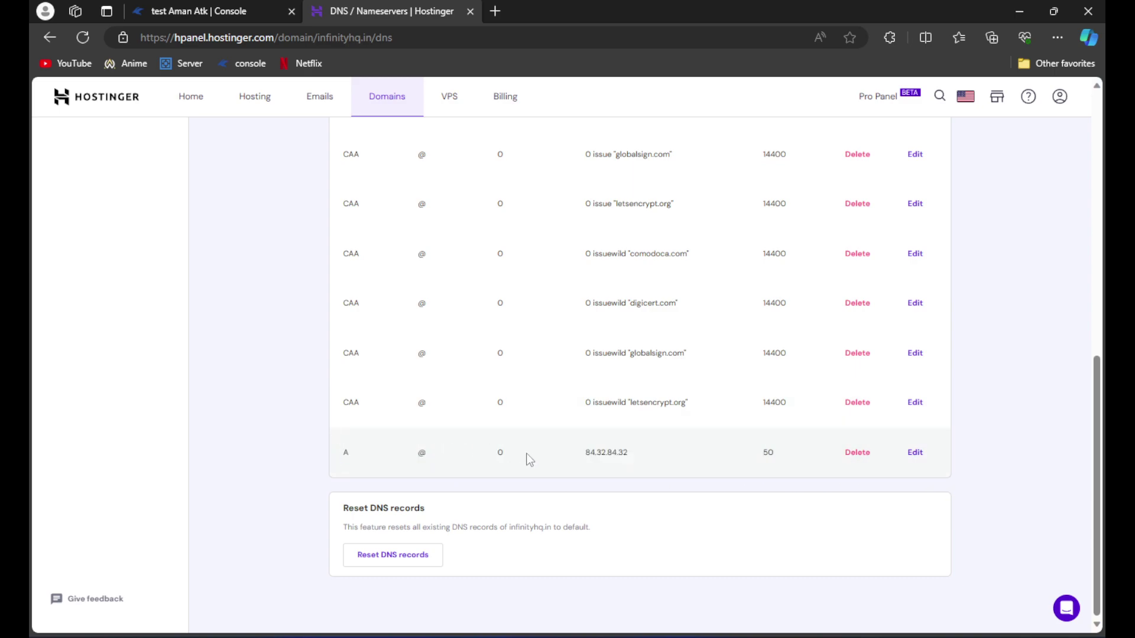
{"action": "left_click", "coordinate": [856, 453]}
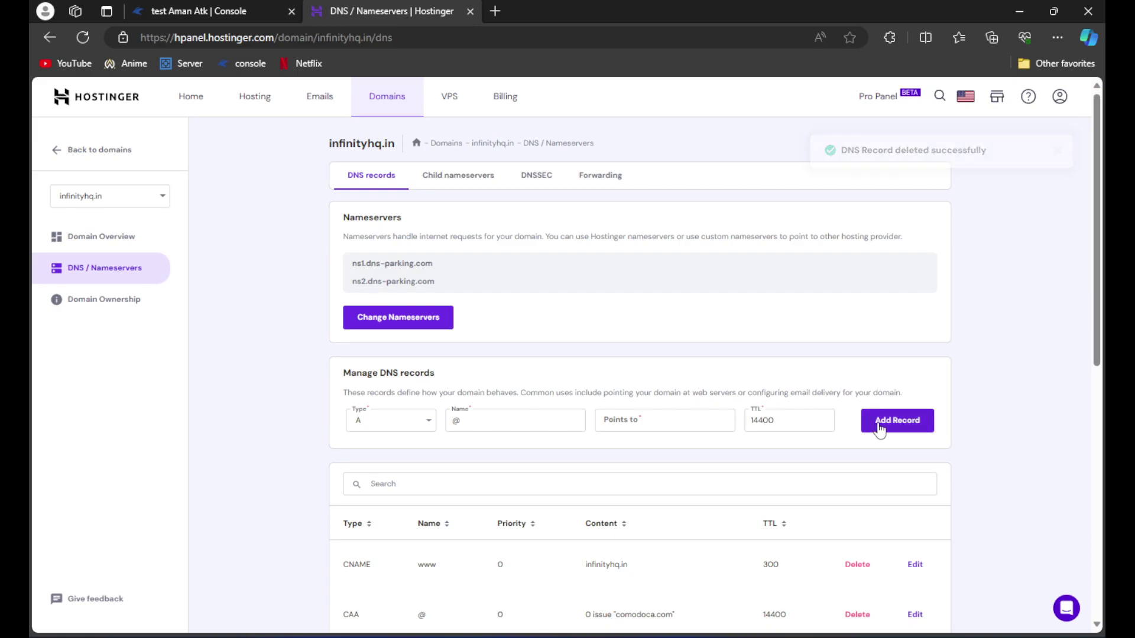
Choose type A for a new DNS record and clear its default name.
{"action": "left_click", "coordinate": [378, 420]}
{"action": "left_click", "coordinate": [387, 444]}
{"action": "left_click", "coordinate": [517, 421]}
{"action": "key", "text": "BackSpace"}
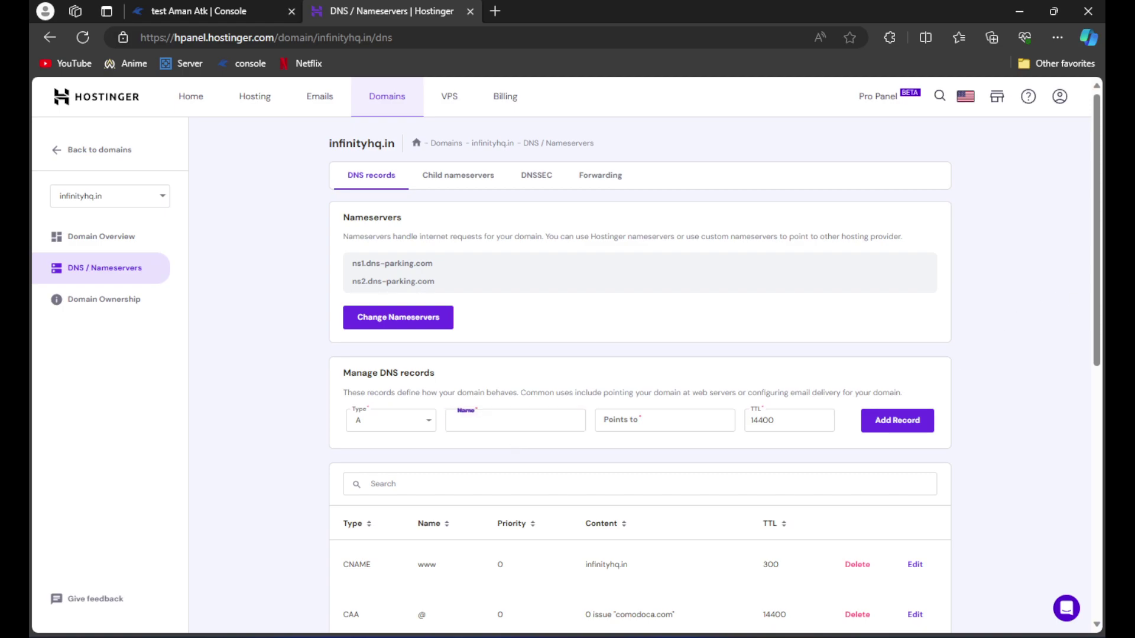
Switch to Minecraft, examine the saved play.infinityhq.online server's name and address, and minimize the game.
{"action": "key", "text": "alt+Tab"}
{"action": "left_click", "coordinate": [421, 283]}
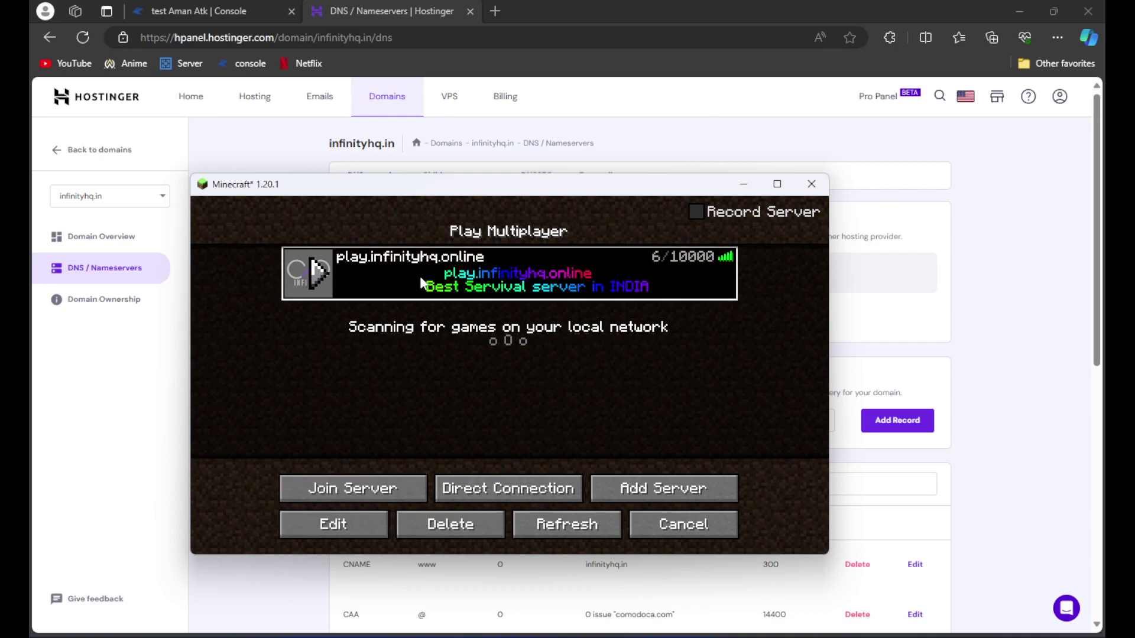
{"action": "left_click", "coordinate": [353, 530]}
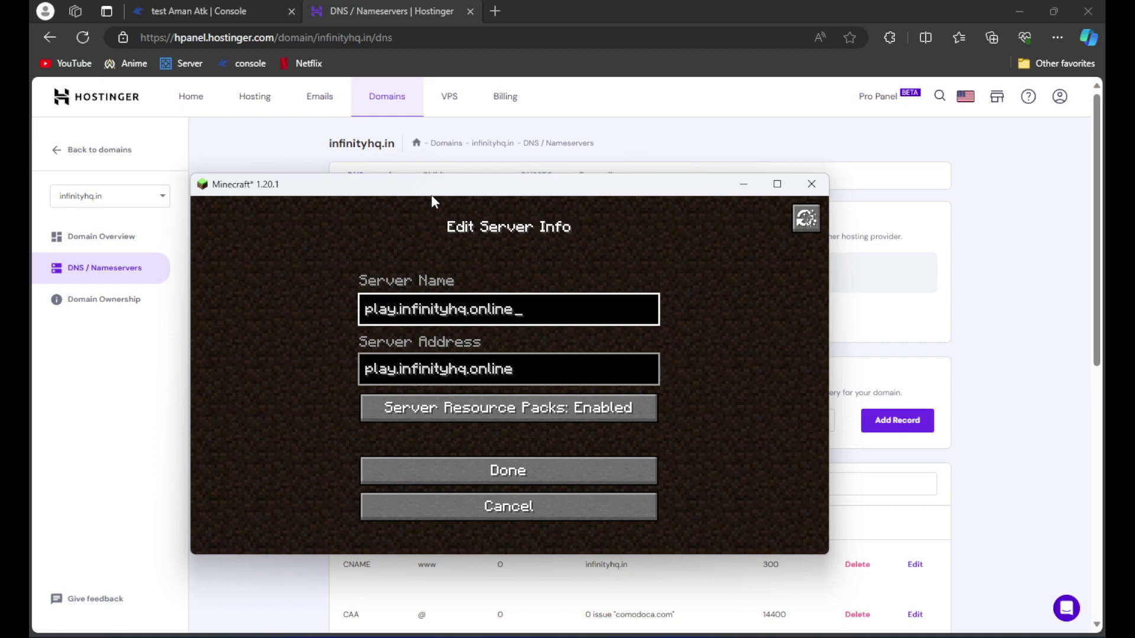
{"action": "left_click_drag", "start_coordinate": [430, 193], "coordinate": [474, 98]}
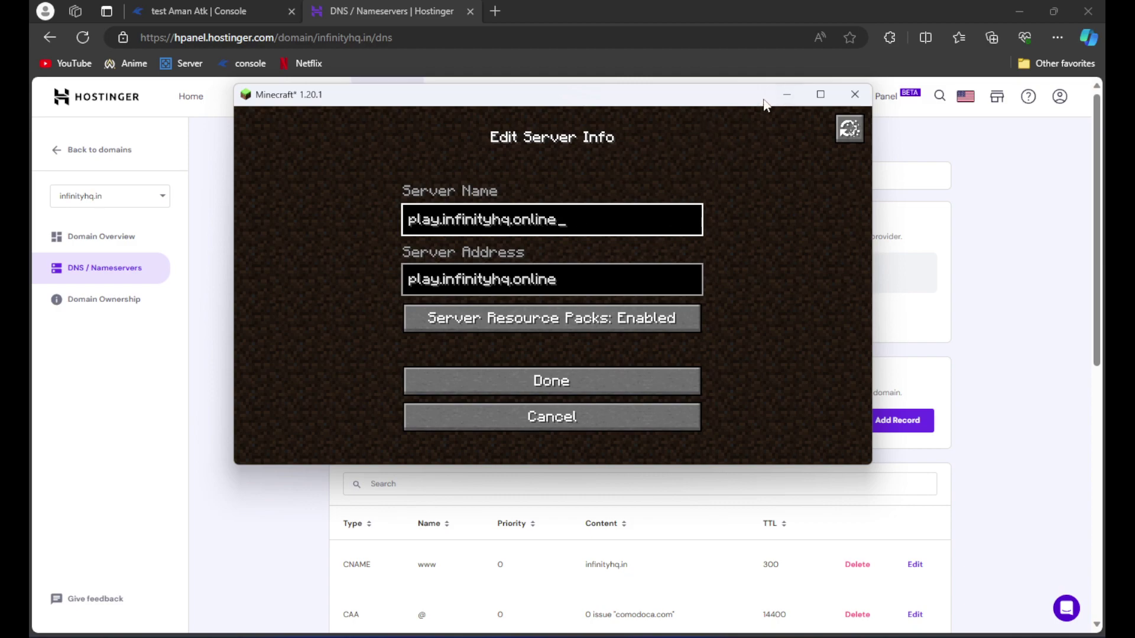
{"action": "left_click", "coordinate": [781, 95]}
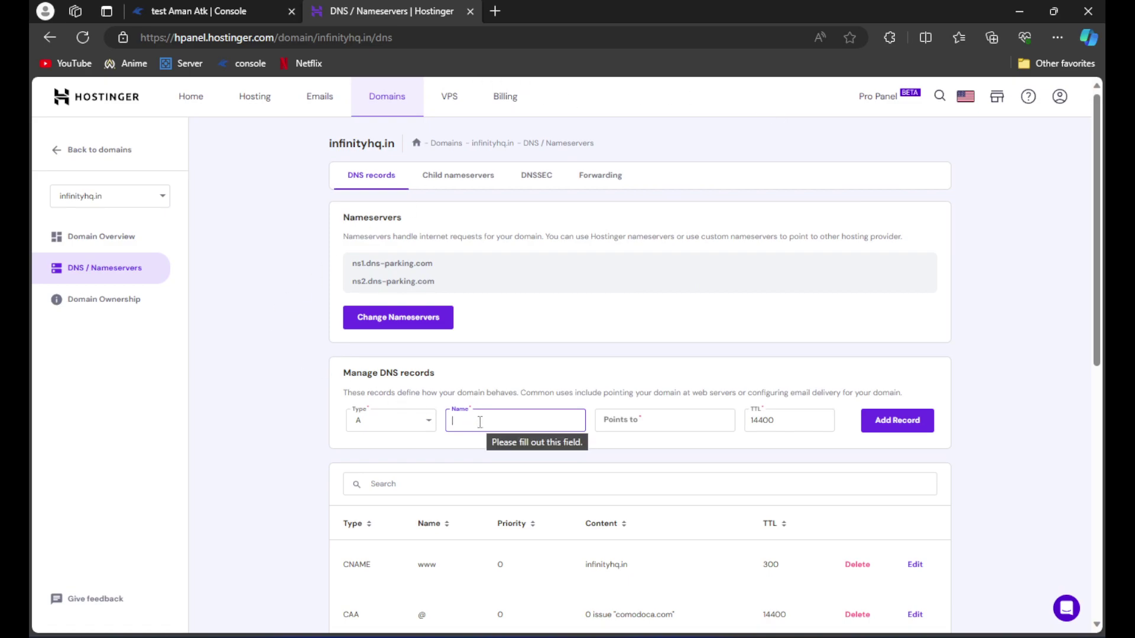
Name the A record "fun" and point it to 185.128.227.164, copied from the Notepad note.
{"action": "left_click", "coordinate": [480, 422]}
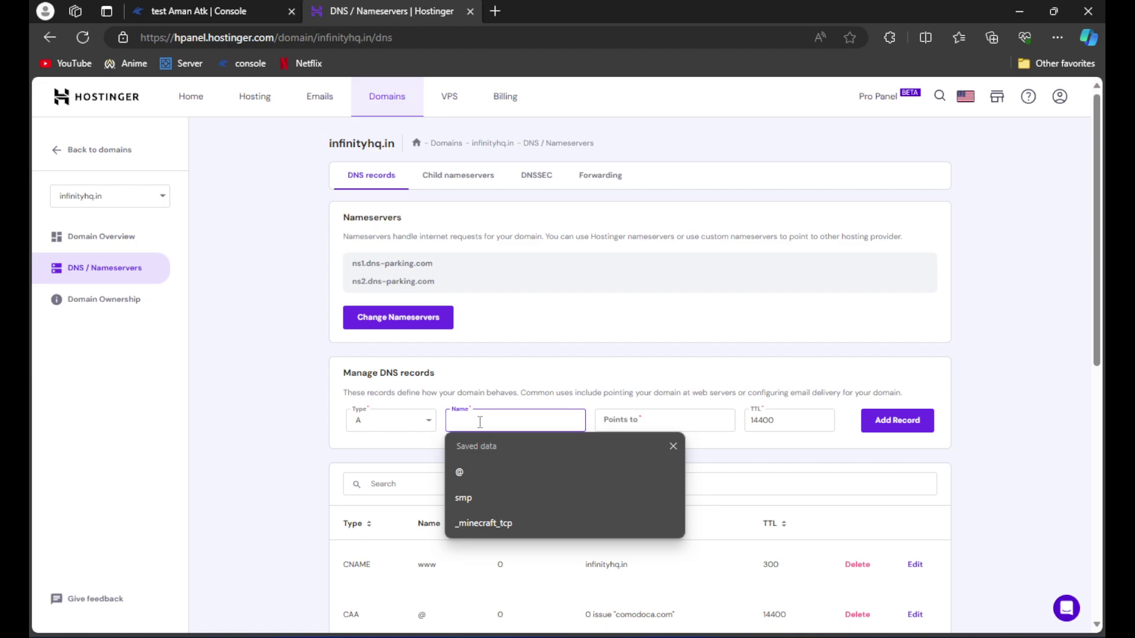
{"action": "type", "text": "fun"}
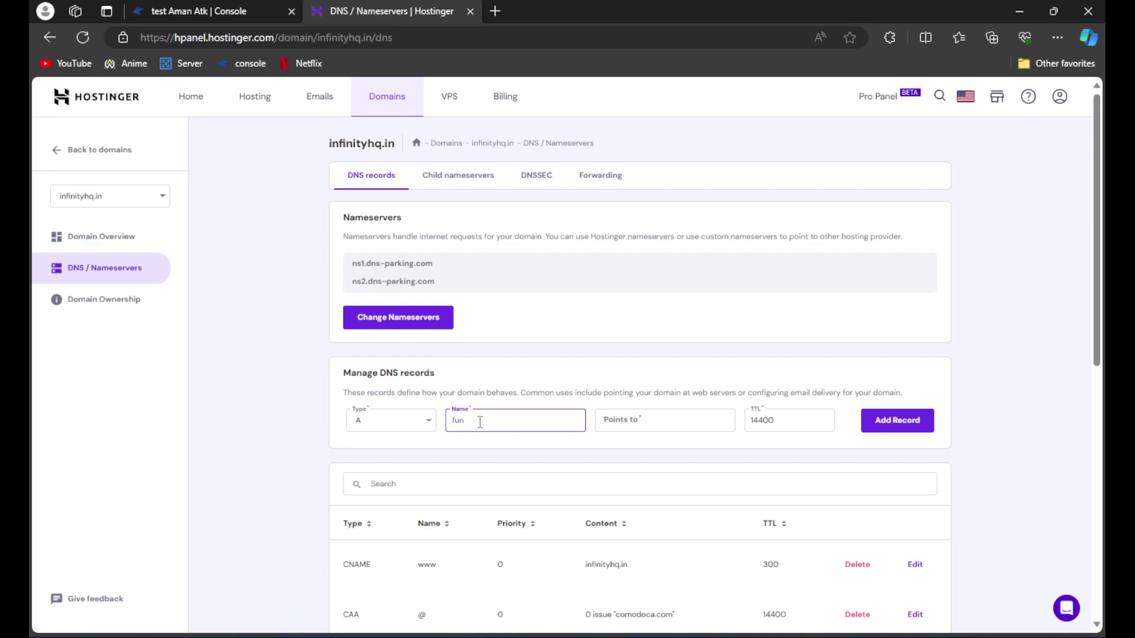
{"action": "left_click", "coordinate": [674, 424]}
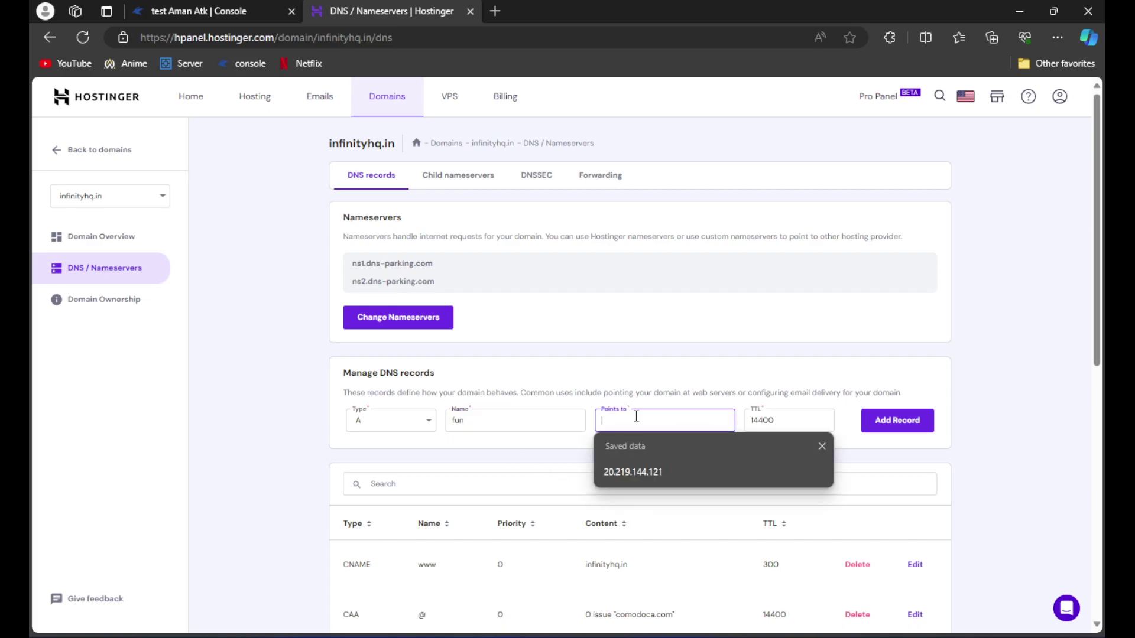
{"action": "mouse_move", "coordinate": [698, 637]}
{"action": "key", "text": "alt+Tab"}
{"action": "left_click_drag", "start_coordinate": [374, 252], "coordinate": [269, 247]}
{"action": "right_click", "coordinate": [314, 255]}
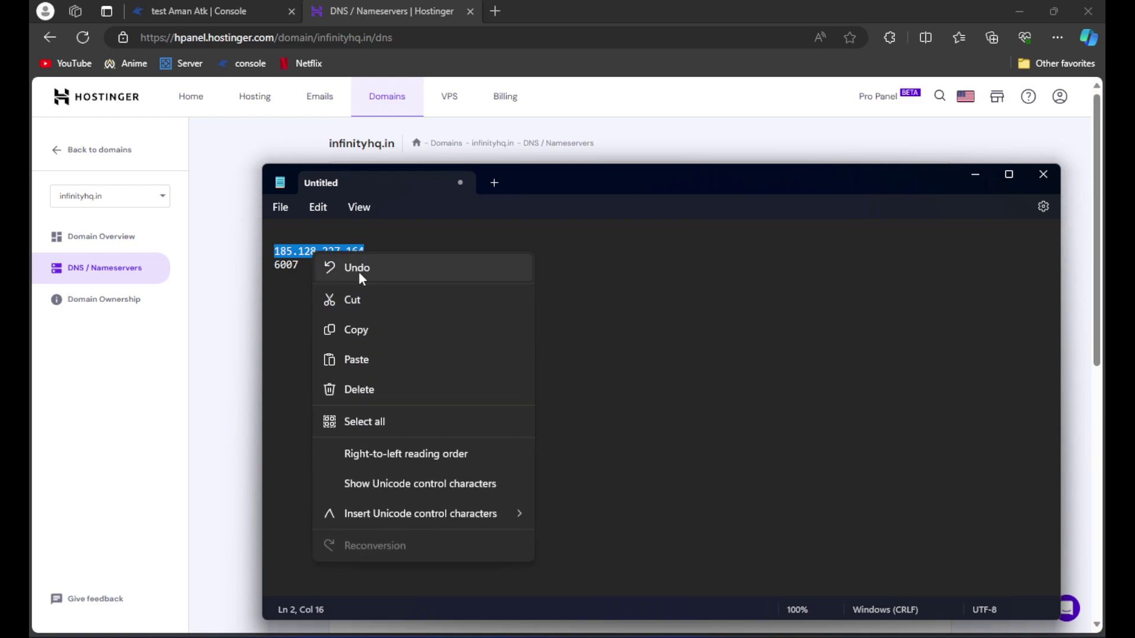
{"action": "left_click", "coordinate": [377, 325]}
{"action": "left_click", "coordinate": [241, 299]}
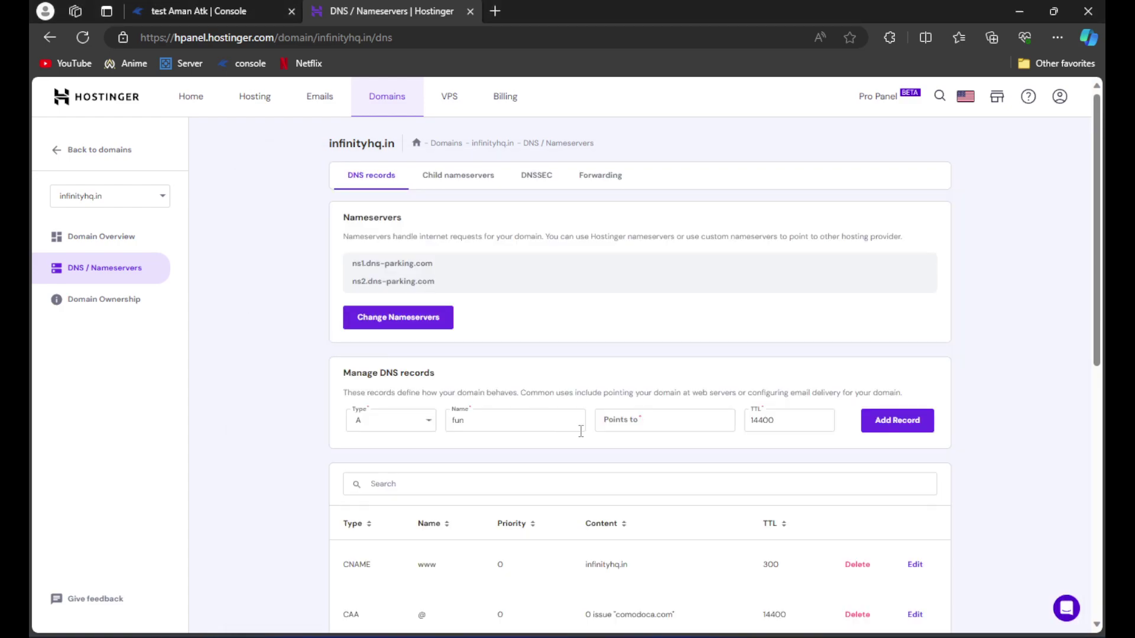
{"action": "left_click", "coordinate": [619, 431]}
{"action": "key", "text": "ctrl+v"}
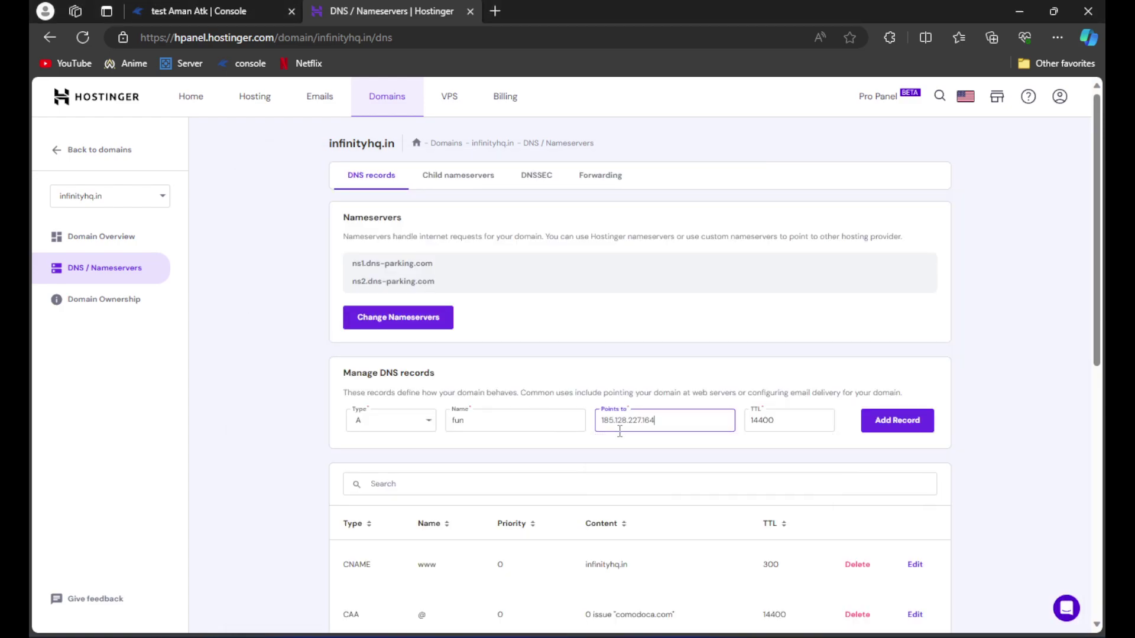
Set the A record's TTL to 300 and add the record.
{"action": "left_click", "coordinate": [779, 424]}
{"action": "key", "text": "BackSpace"}
{"action": "key", "text": "BackSpace"}
{"action": "key", "text": "BackSpace"}
{"action": "key", "text": "BackSpace"}
{"action": "key", "text": "BackSpace"}
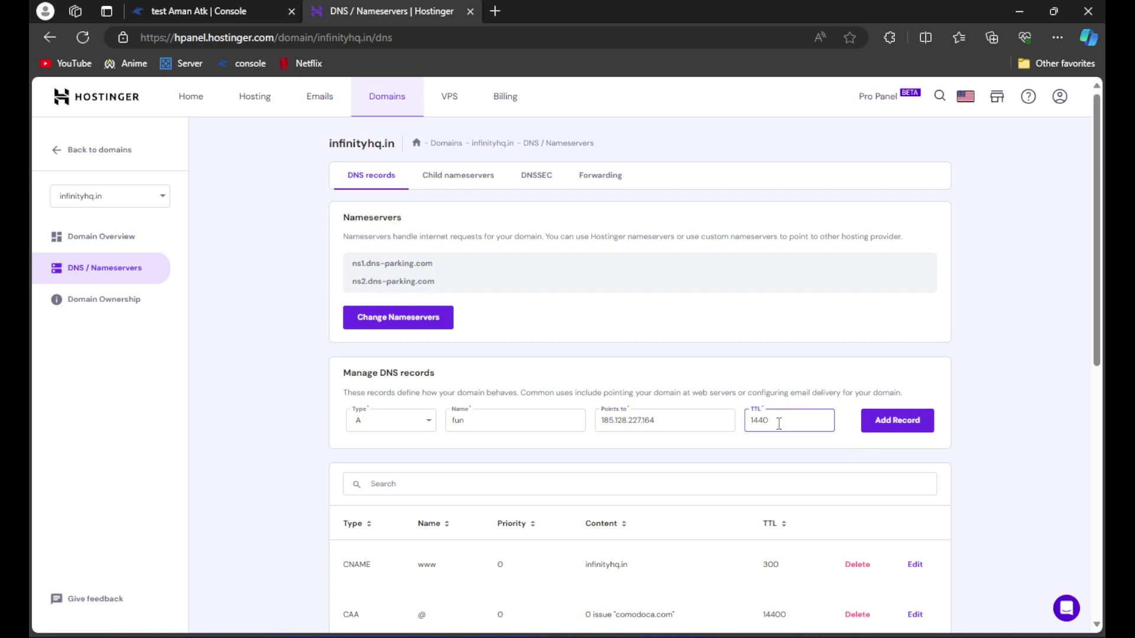
{"action": "type", "text": "300"}
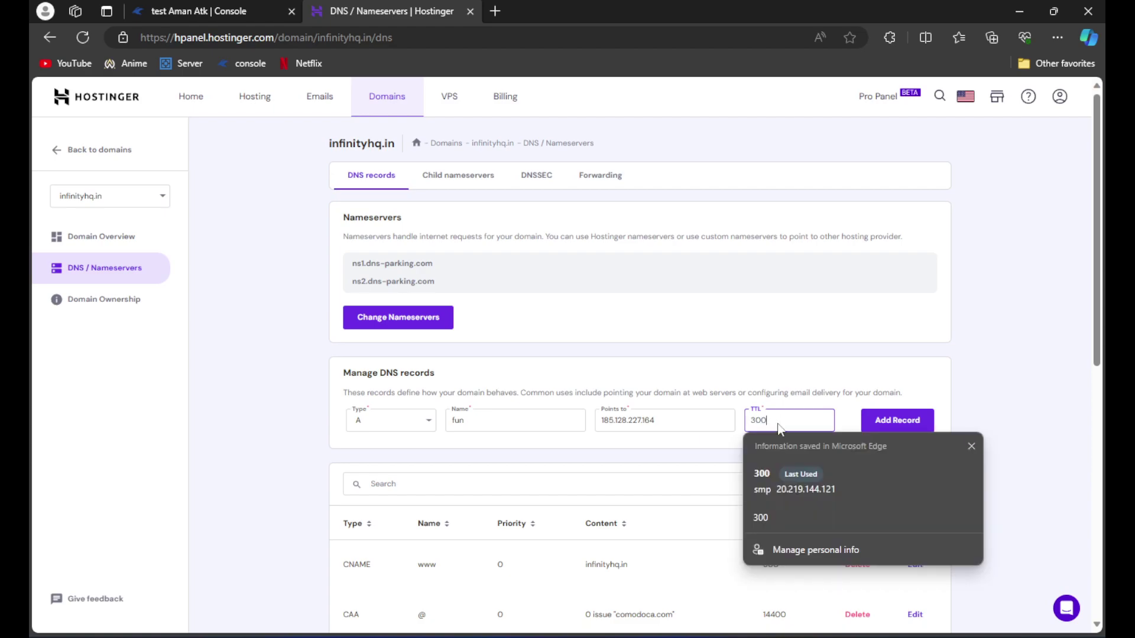
{"action": "left_click", "coordinate": [918, 417]}
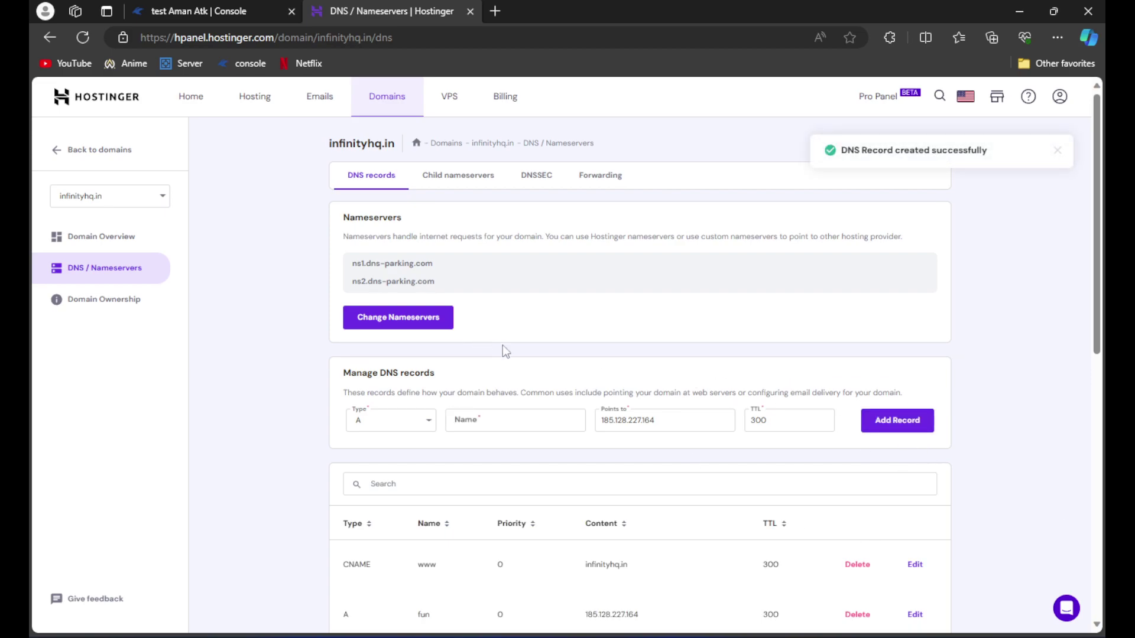
Check the DNS record list and set the next new record's type to SRV.
{"action": "scroll", "coordinate": [639, 413], "scroll_direction": "down", "scroll_amount": 5}
{"action": "scroll", "coordinate": [639, 413], "scroll_direction": "down", "scroll_amount": 4}
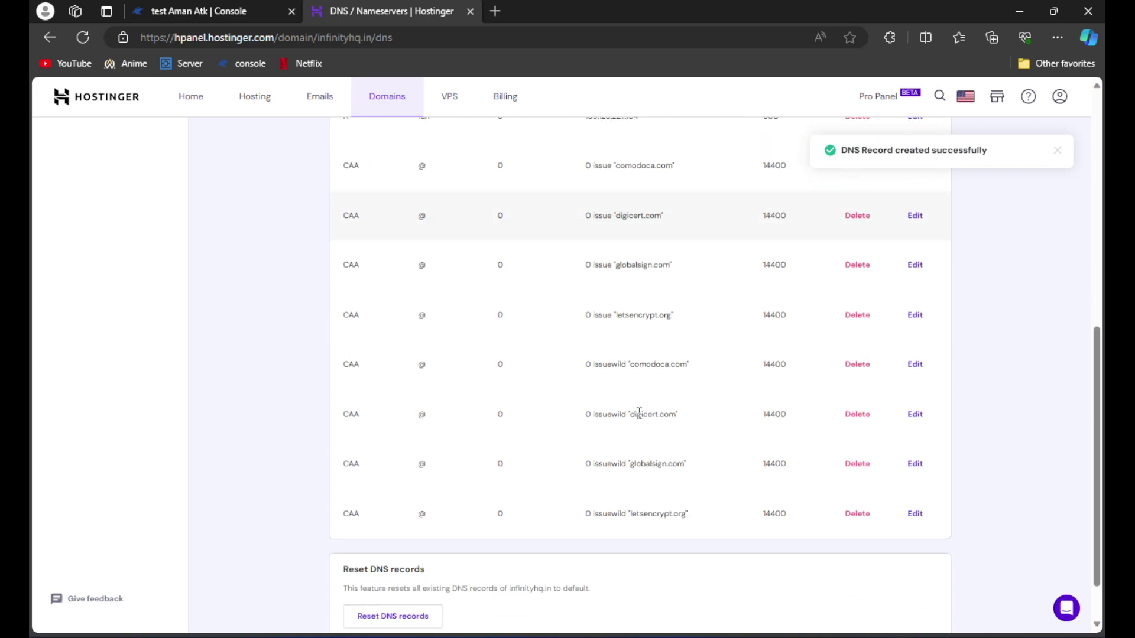
{"action": "scroll", "coordinate": [406, 354], "scroll_direction": "up", "scroll_amount": 5}
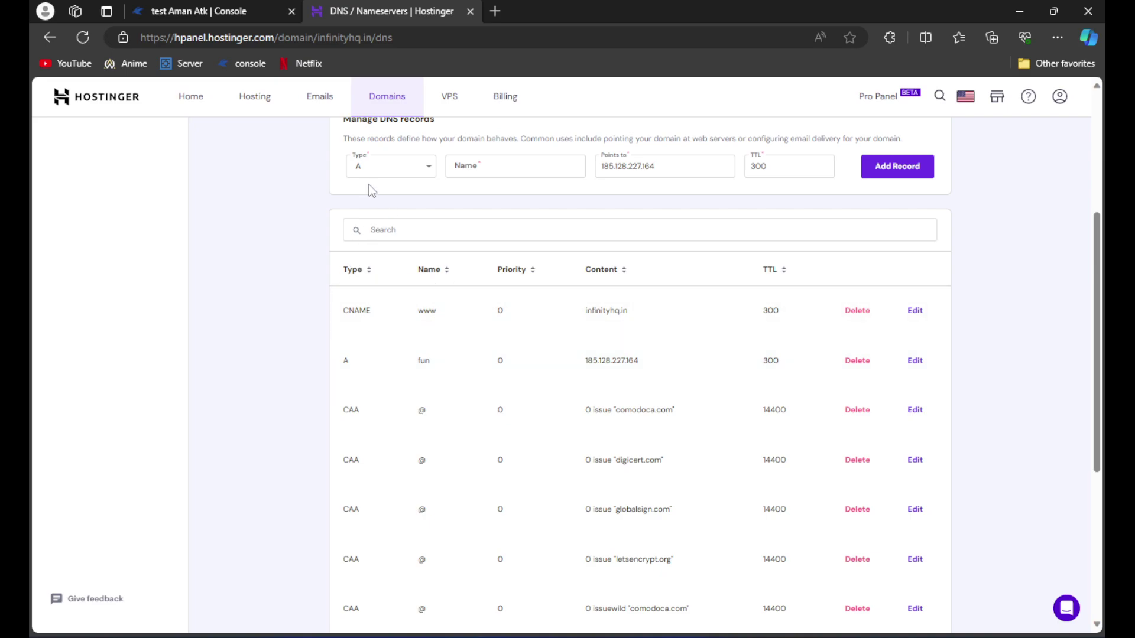
{"action": "scroll", "coordinate": [435, 172], "scroll_direction": "up", "scroll_amount": 5}
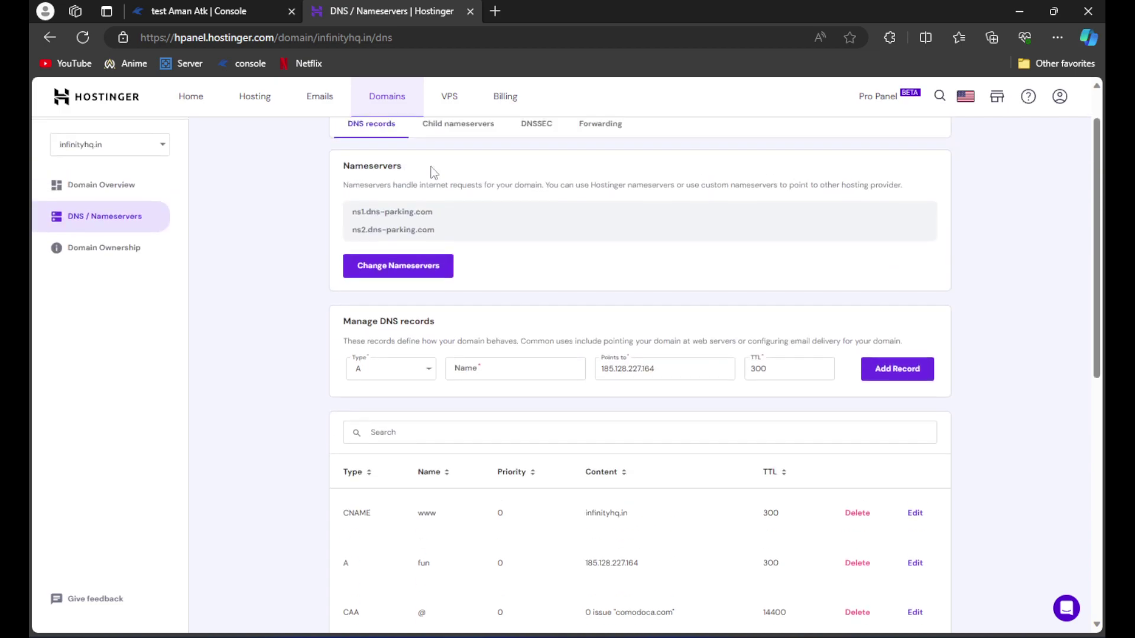
{"action": "left_click", "coordinate": [380, 422]}
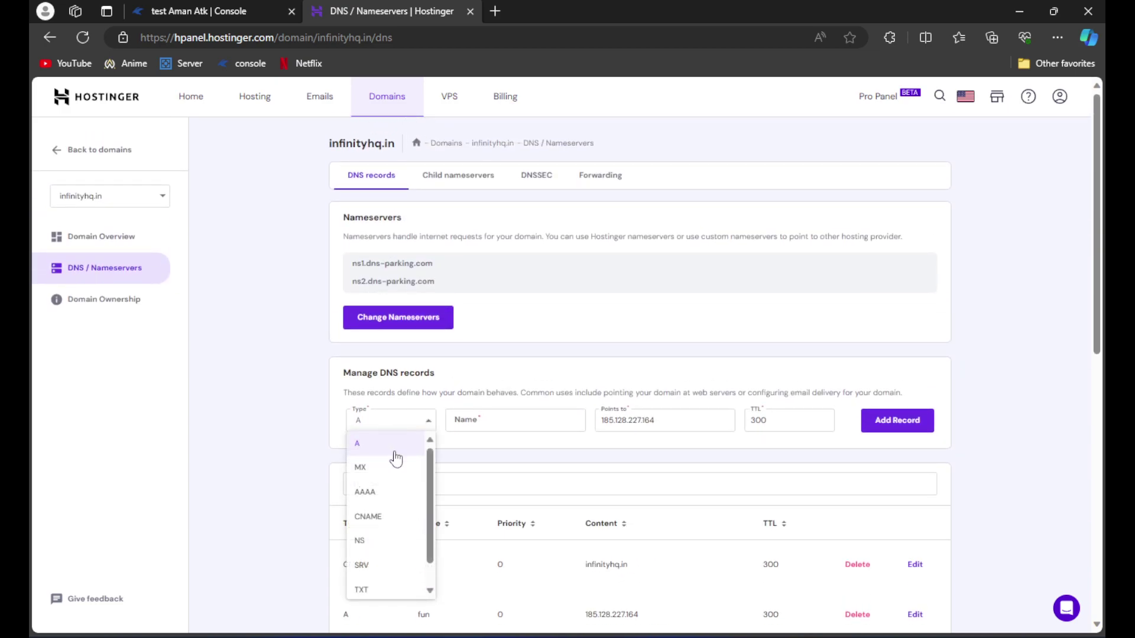
{"action": "left_click", "coordinate": [362, 565]}
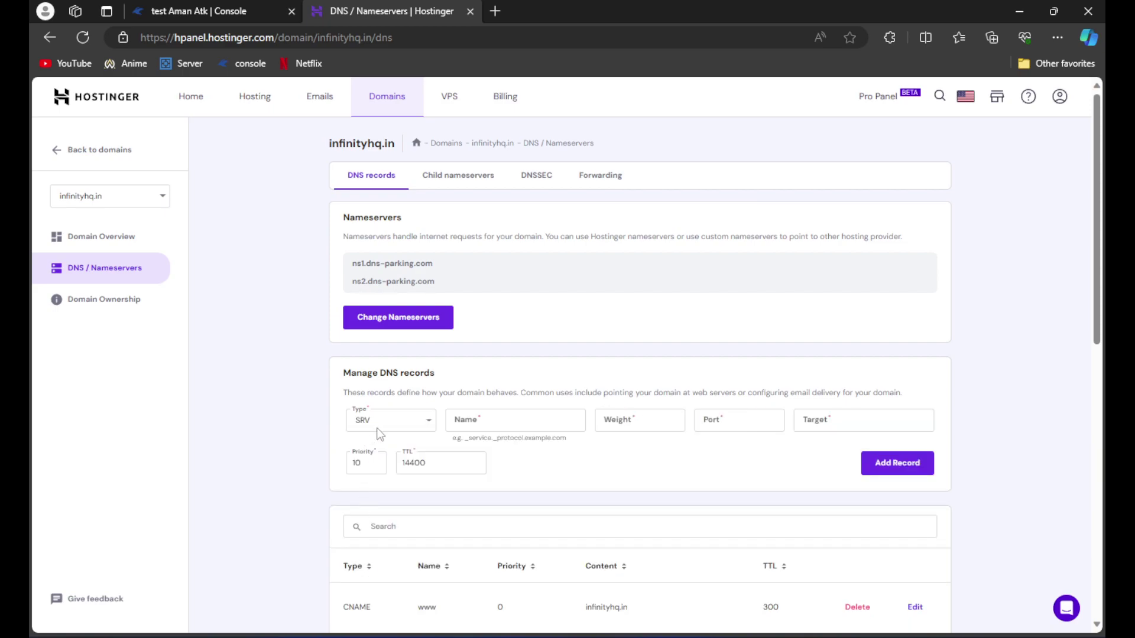
Name the SRV record "_minecraft_tcp" and set its weight to 10.
{"action": "left_click", "coordinate": [522, 418]}
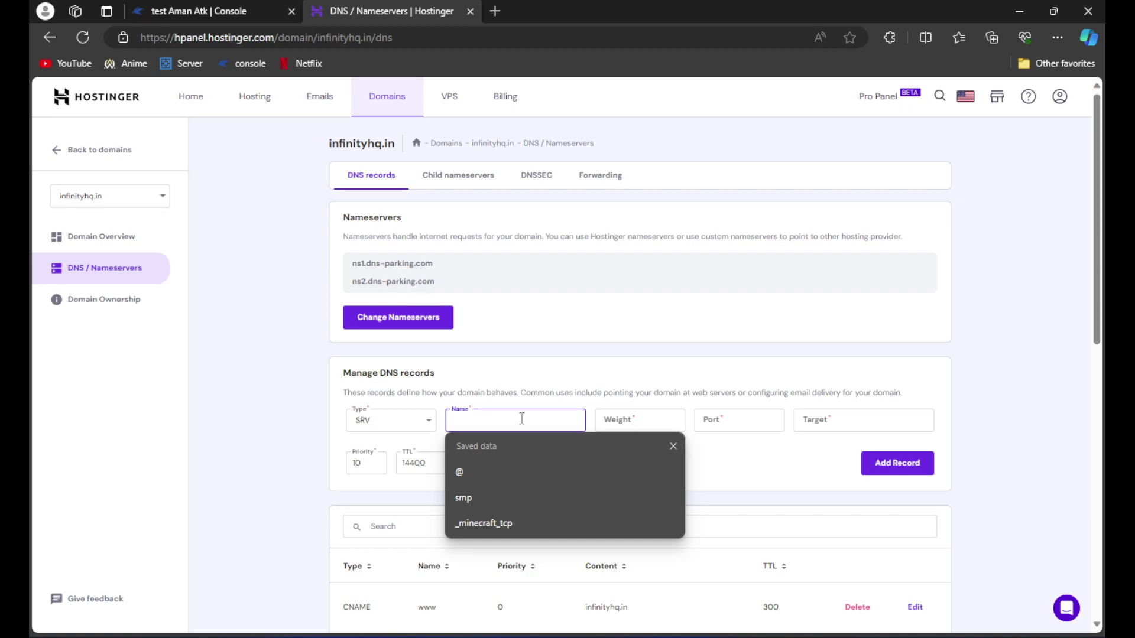
{"action": "left_click", "coordinate": [505, 381]}
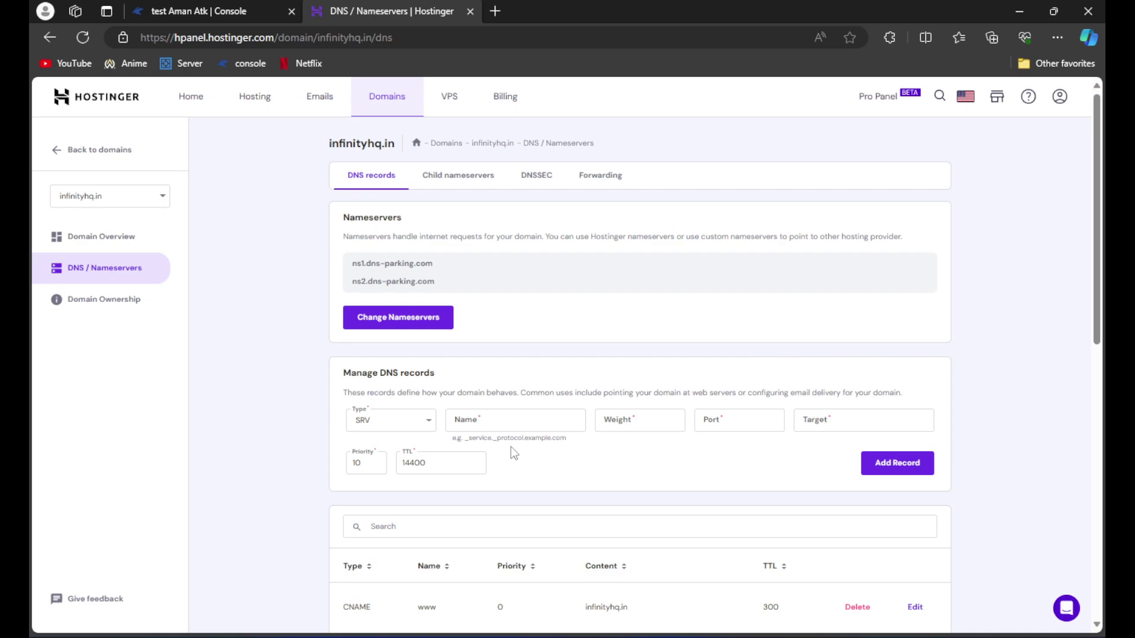
{"action": "left_click", "coordinate": [494, 423]}
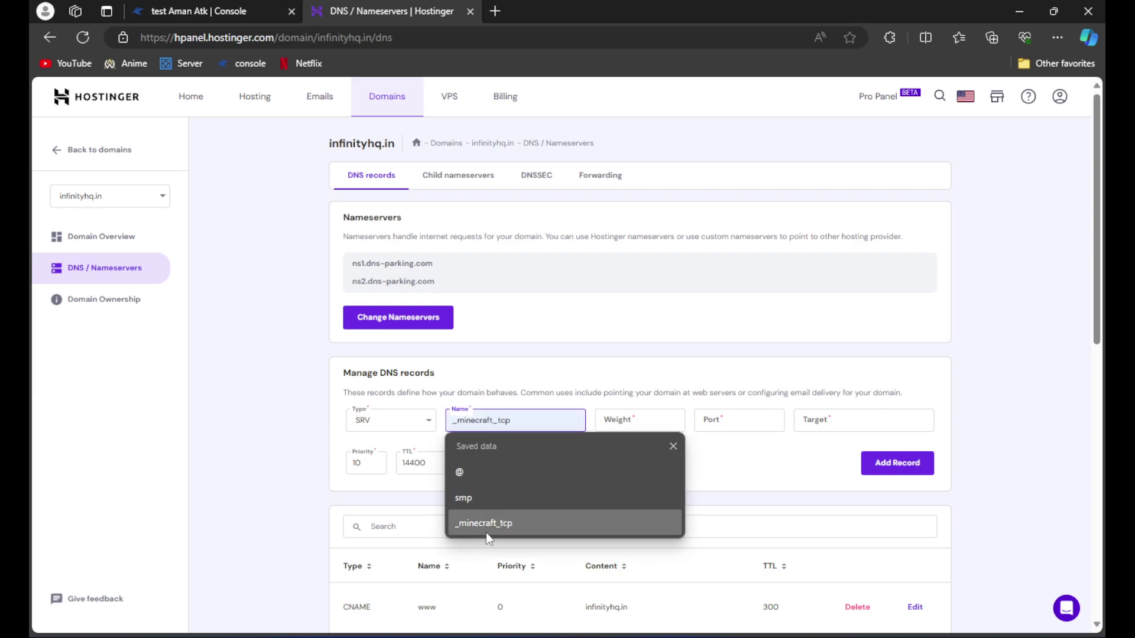
{"action": "left_click", "coordinate": [518, 525]}
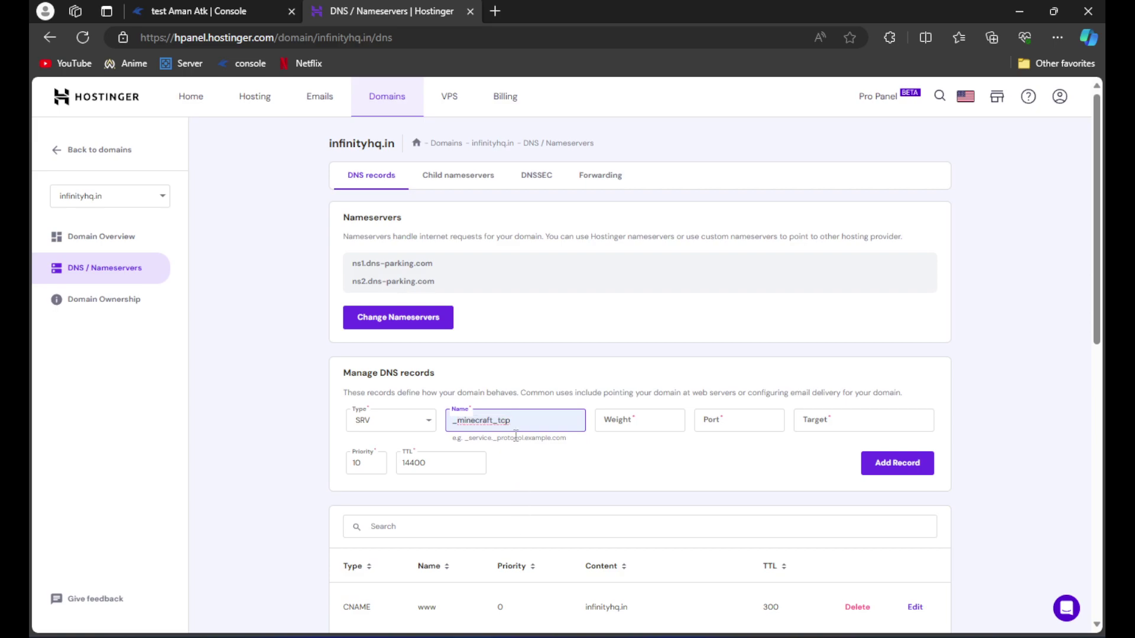
{"action": "left_click", "coordinate": [535, 476]}
{"action": "left_click", "coordinate": [628, 427]}
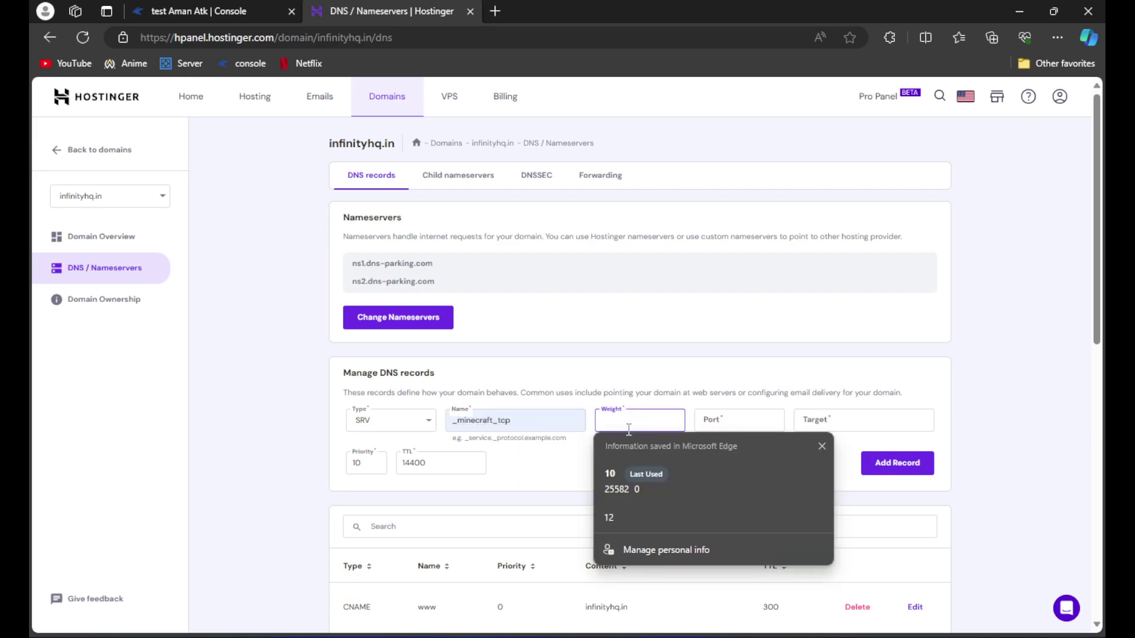
{"action": "type", "text": "10"}
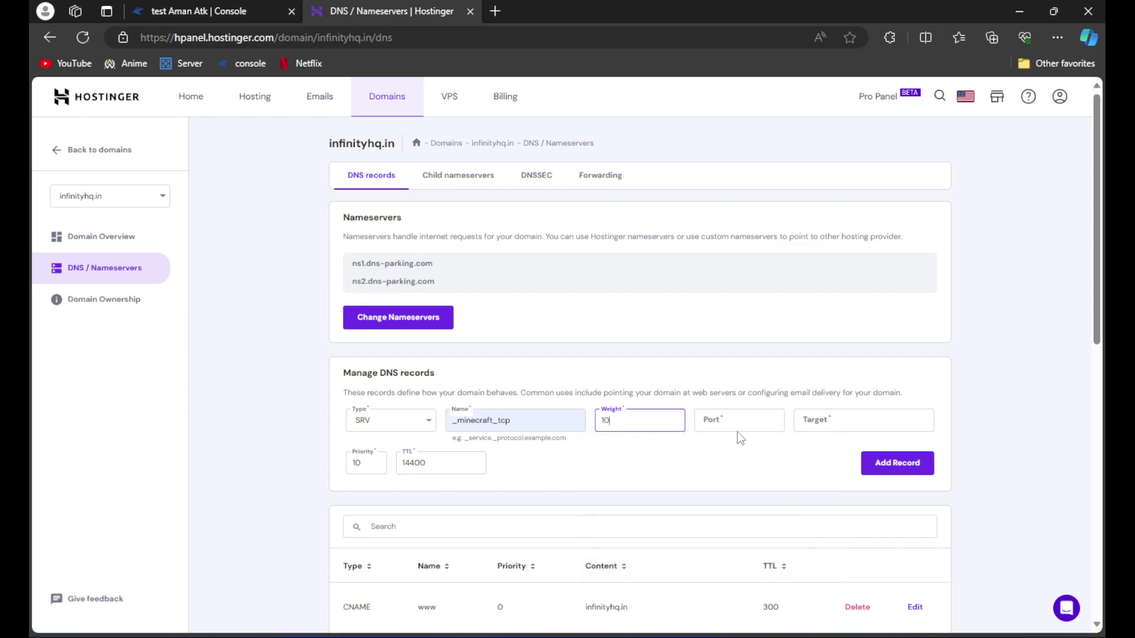
Check the server port in the Notepad note and set the SRV record's port to 6007.
{"action": "left_click", "coordinate": [750, 421]}
{"action": "key", "text": "alt+Tab"}
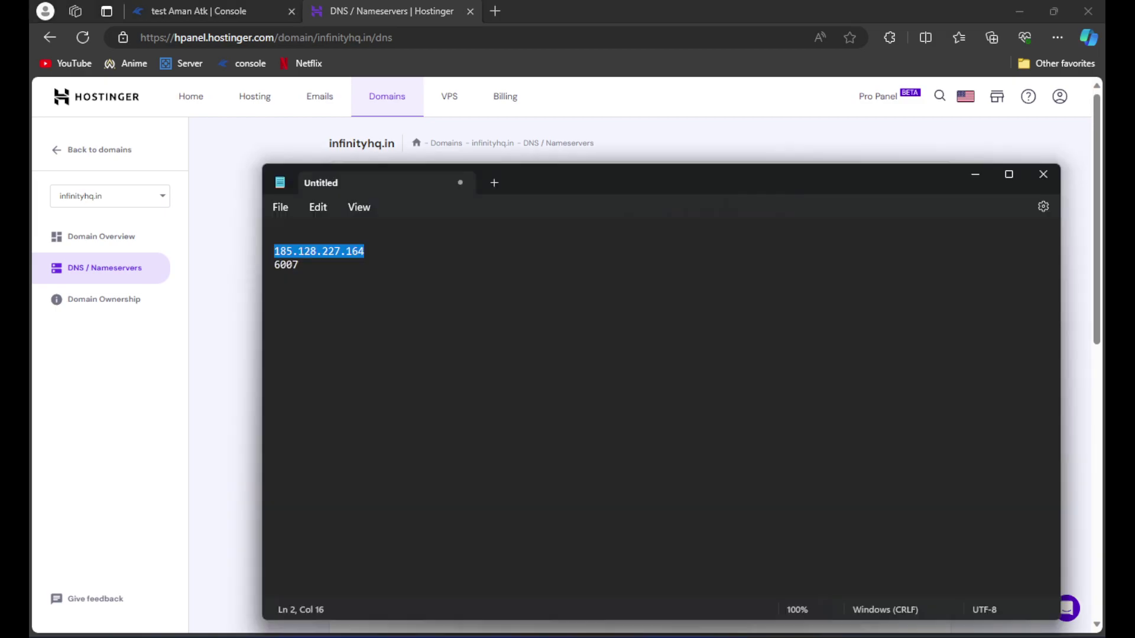
{"action": "left_click", "coordinate": [277, 278]}
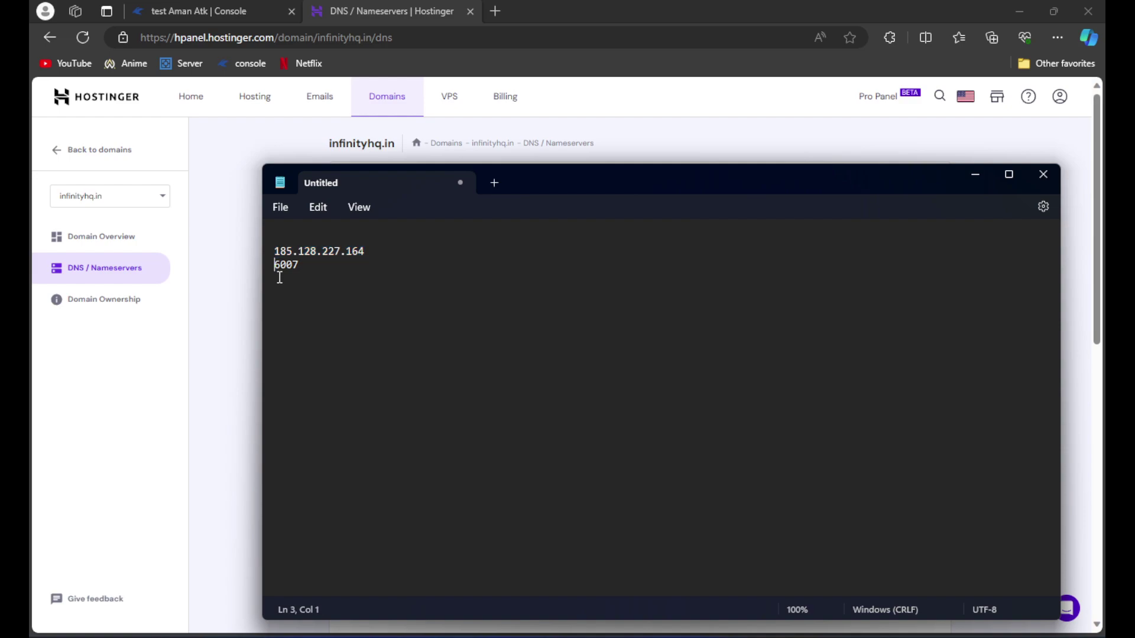
{"action": "key", "text": "alt+Tab"}
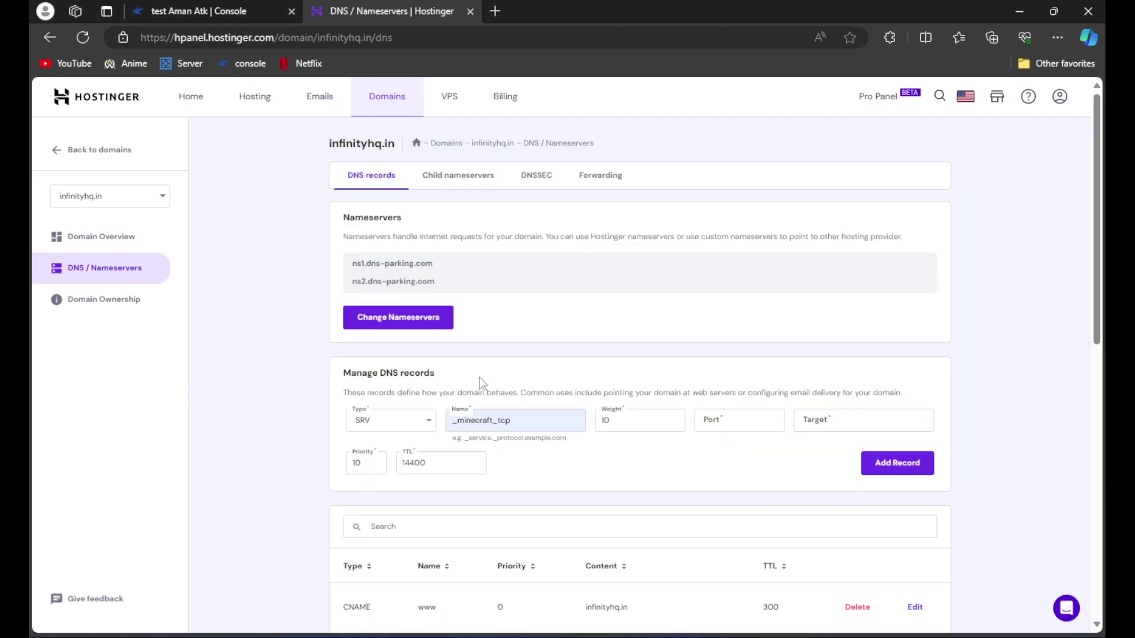
{"action": "left_click", "coordinate": [750, 419]}
{"action": "type", "text": "6"}
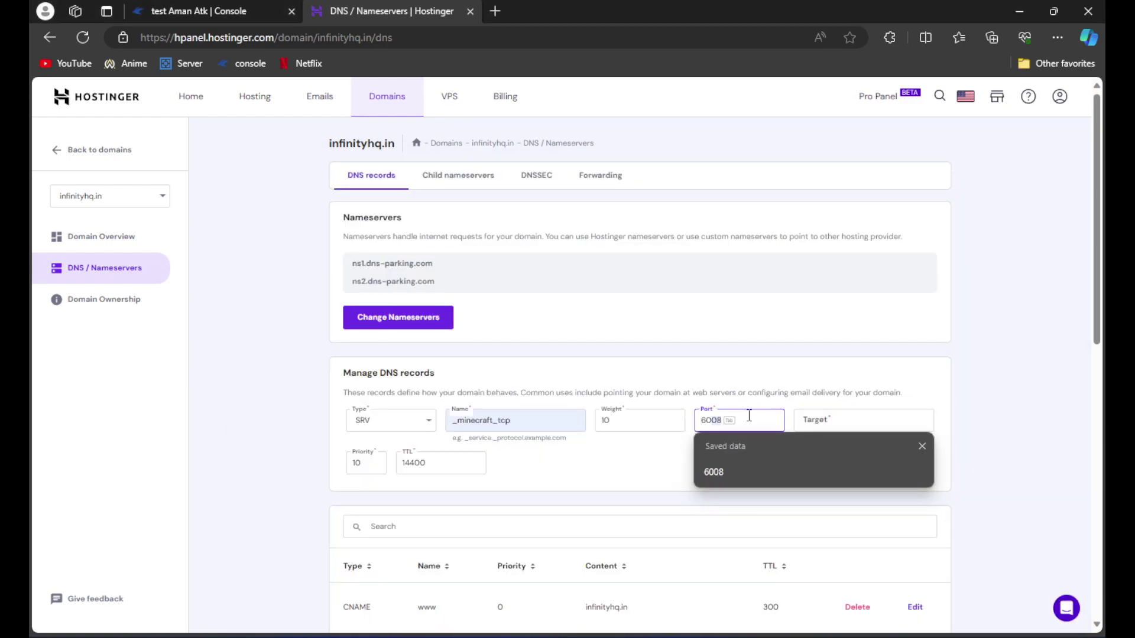
{"action": "type", "text": "007"}
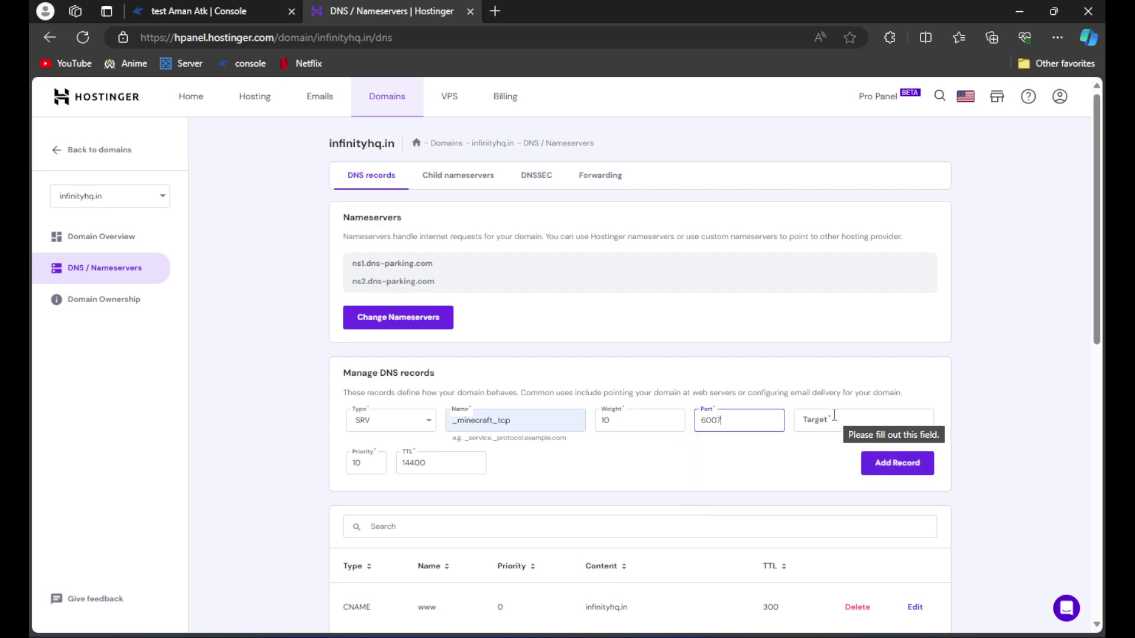
Copy the domain name infinityhq.in from the page heading and paste it as the SRV record's target.
{"action": "left_click_drag", "start_coordinate": [328, 144], "coordinate": [394, 143]}
{"action": "right_click", "coordinate": [378, 142]}
{"action": "left_click", "coordinate": [397, 151]}
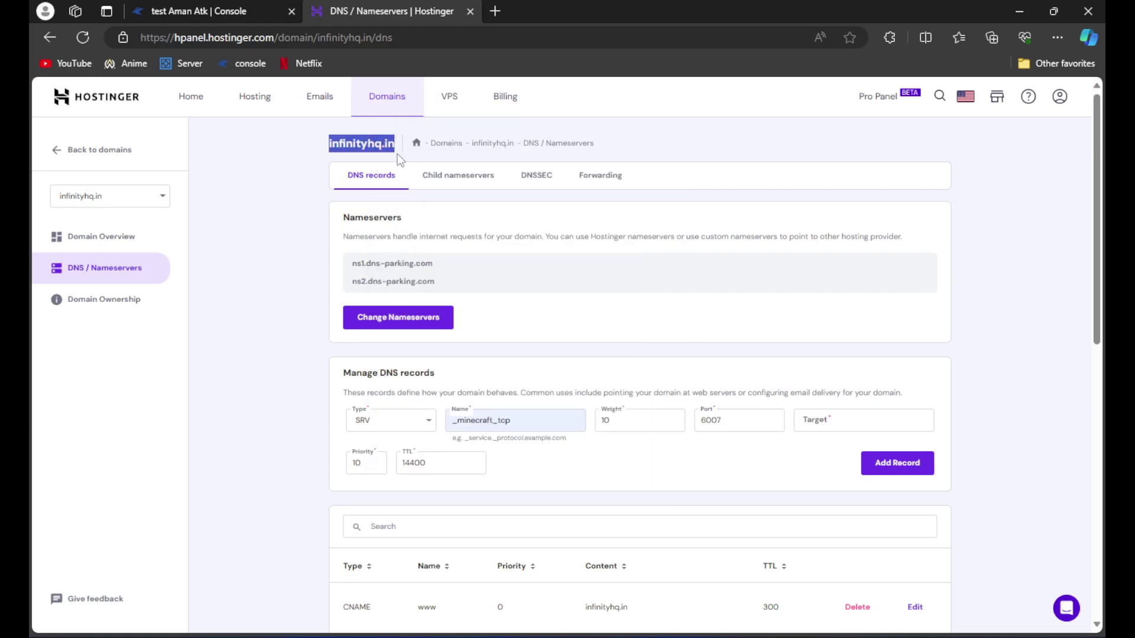
{"action": "left_click", "coordinate": [823, 428]}
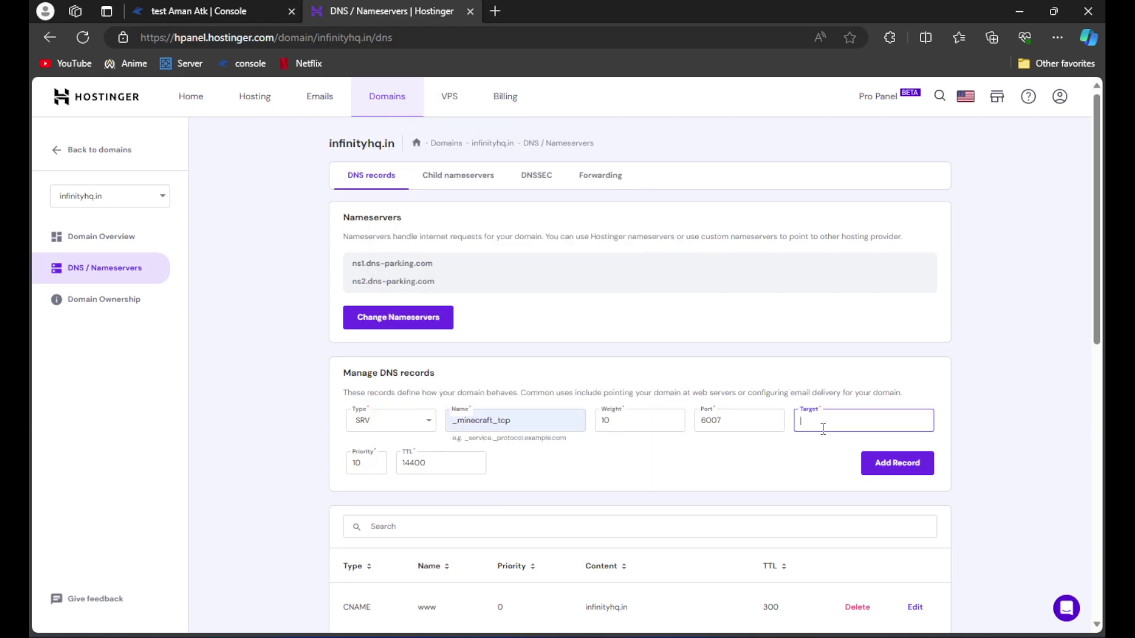
{"action": "key", "text": "ctrl+v"}
Set the SRV record's priority to 0.
{"action": "left_click", "coordinate": [364, 460]}
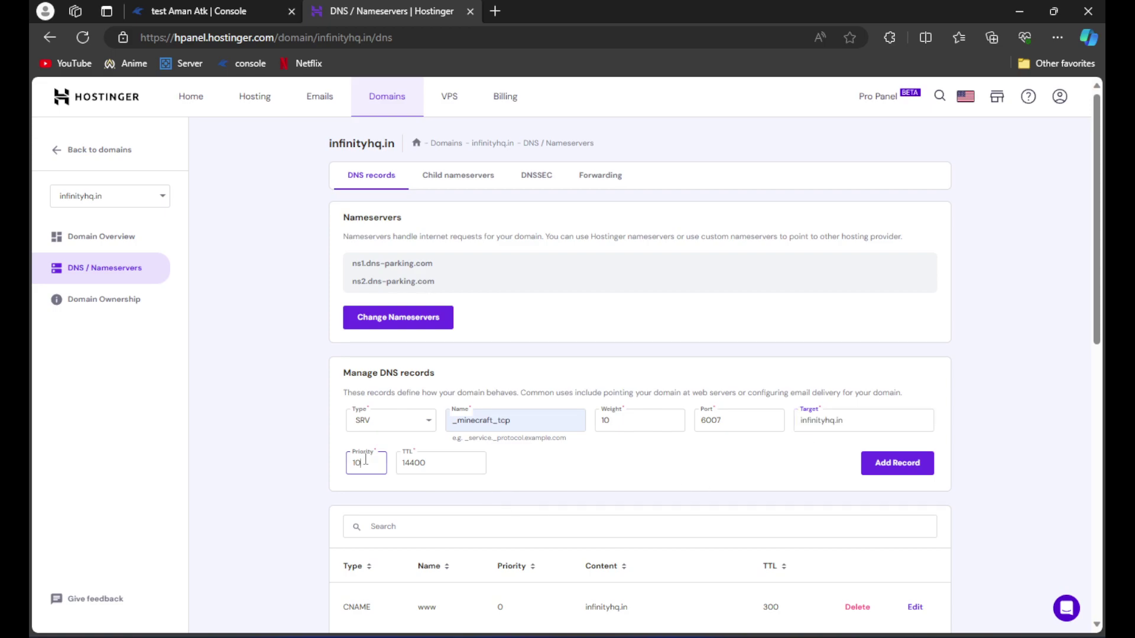
{"action": "key", "text": "BackSpace"}
{"action": "key", "text": "BackSpace"}
{"action": "type", "text": "0"}
Set the SRV record's TTL to 300 and add the record.
{"action": "left_click", "coordinate": [447, 473]}
{"action": "key", "text": "BackSpace"}
{"action": "key", "text": "BackSpace"}
{"action": "key", "text": "BackSpace"}
{"action": "key", "text": "BackSpace"}
{"action": "key", "text": "BackSpace"}
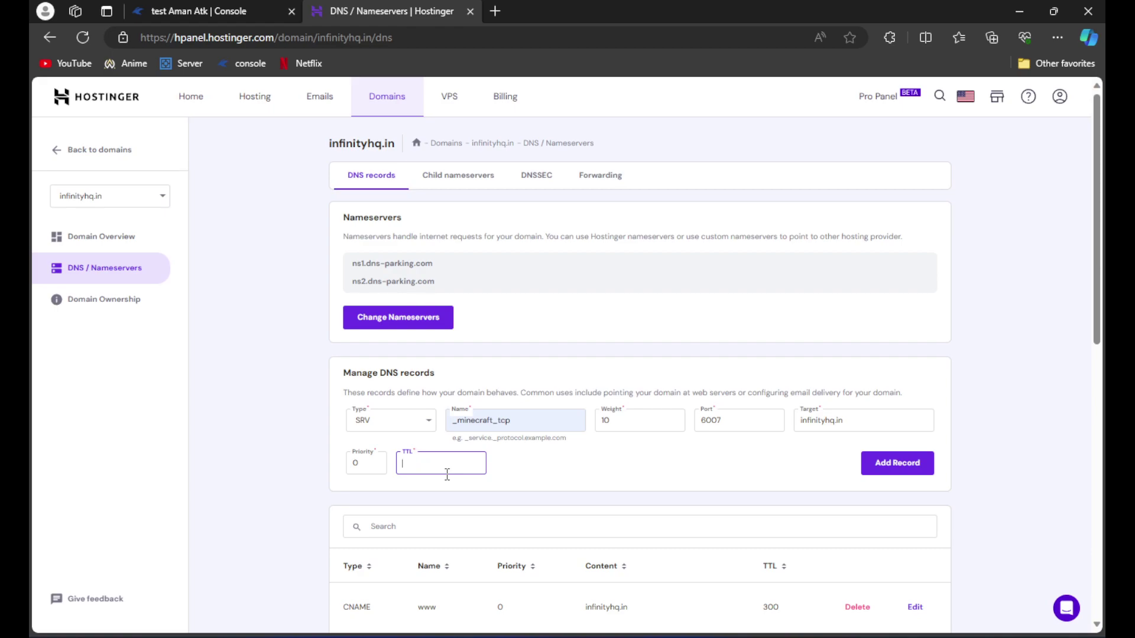
{"action": "type", "text": "3"}
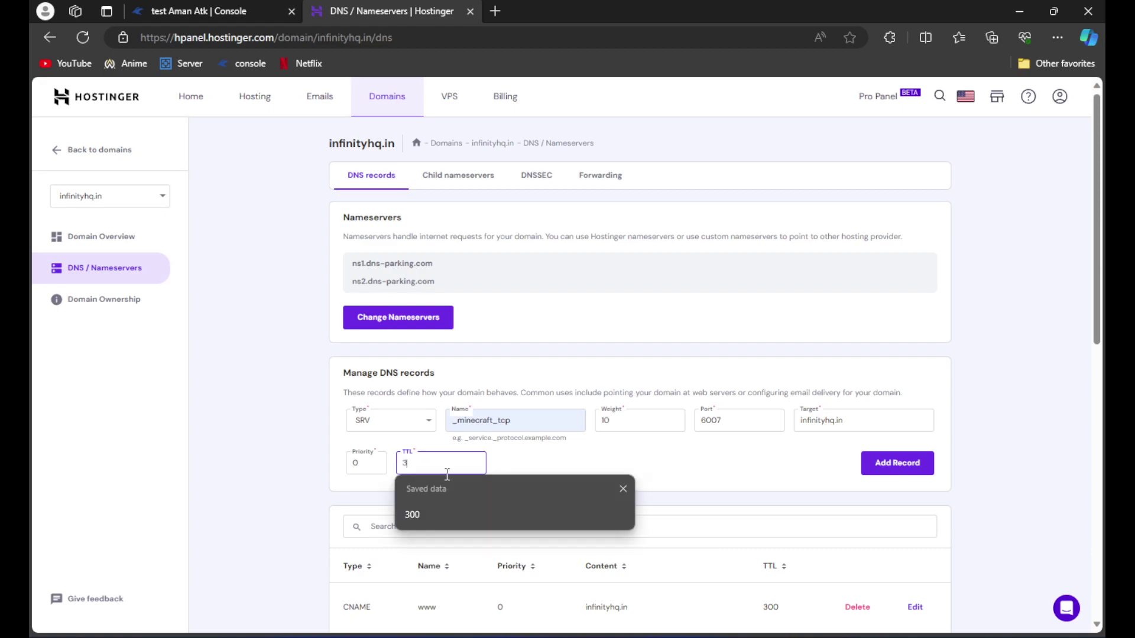
{"action": "key", "text": "Down"}
{"action": "key", "text": "Return"}
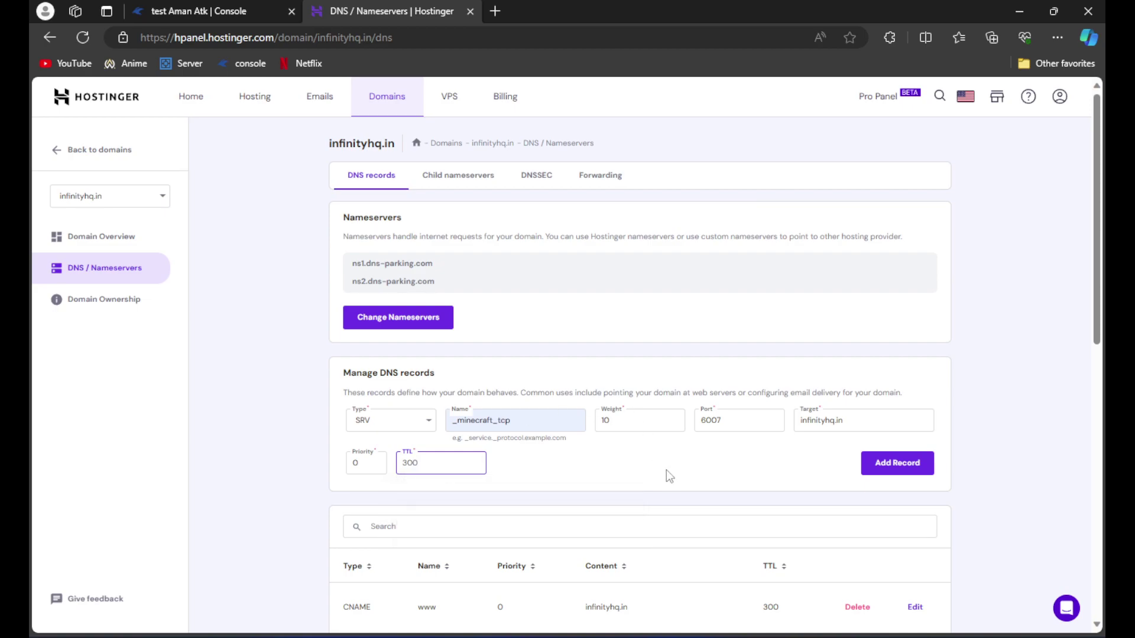
{"action": "left_click", "coordinate": [894, 473]}
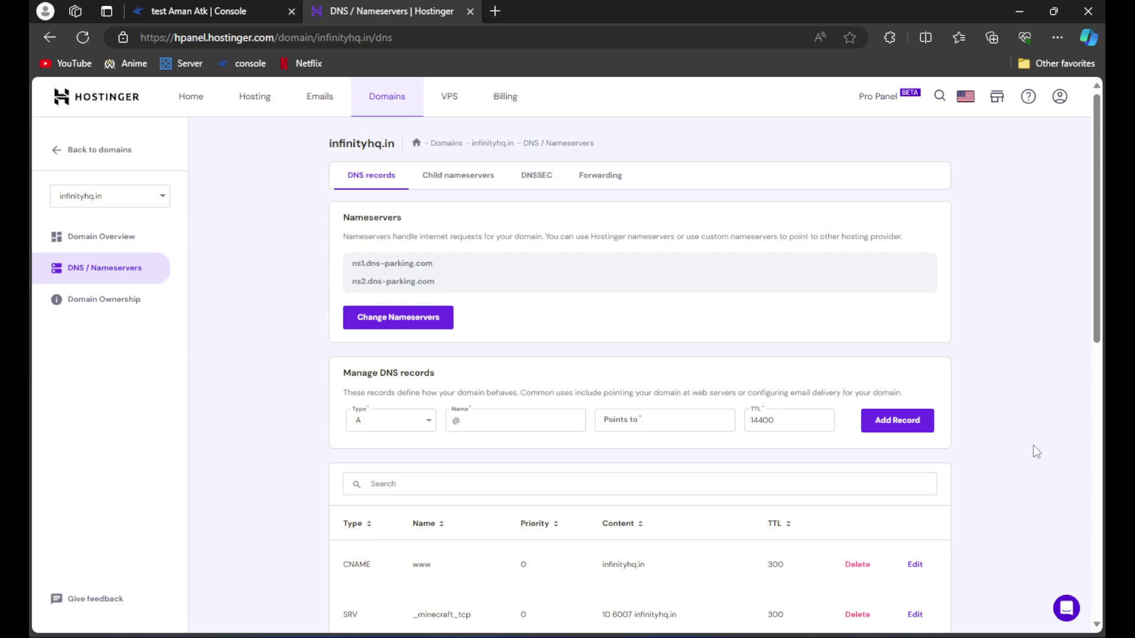
In the Notepad note, write "- fun.infinityhq.in" after the IP address 185.128.227.164.
{"action": "key", "text": "alt+Tab"}
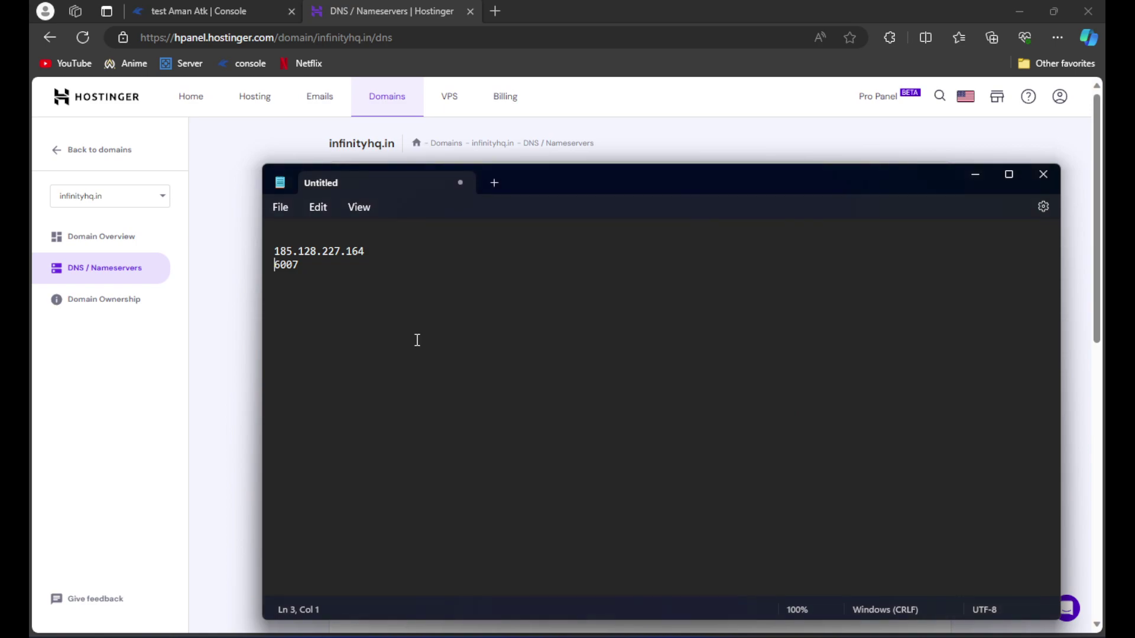
{"action": "left_click", "coordinate": [377, 256]}
{"action": "type", "text": "-  fun.infinityhq.in"}
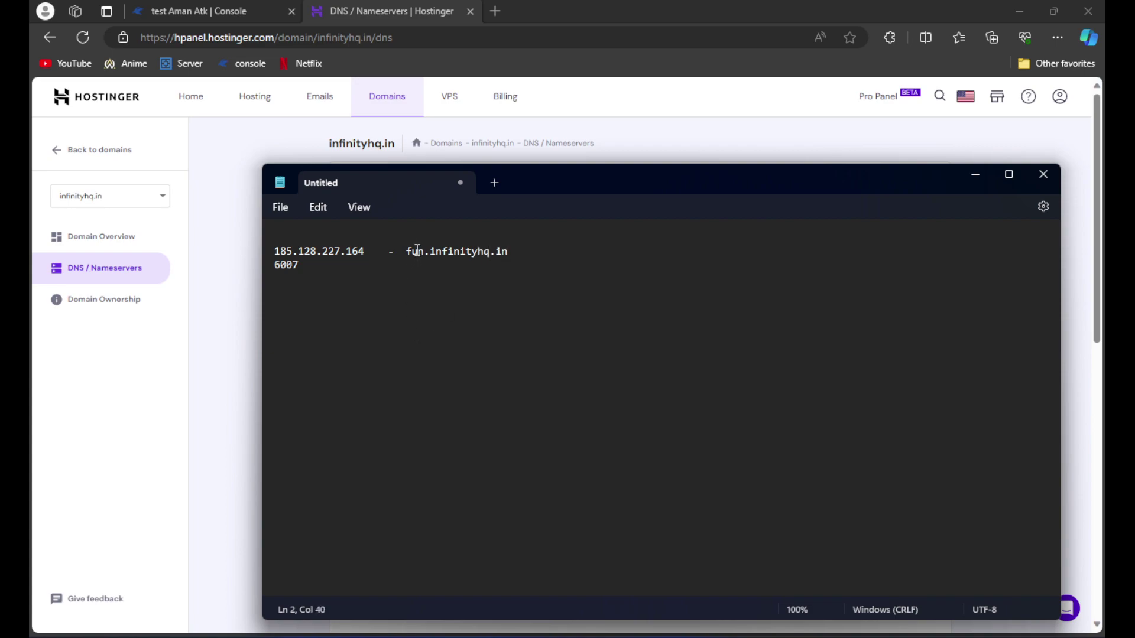
{"action": "left_click_drag", "start_coordinate": [537, 187], "coordinate": [804, 191]}
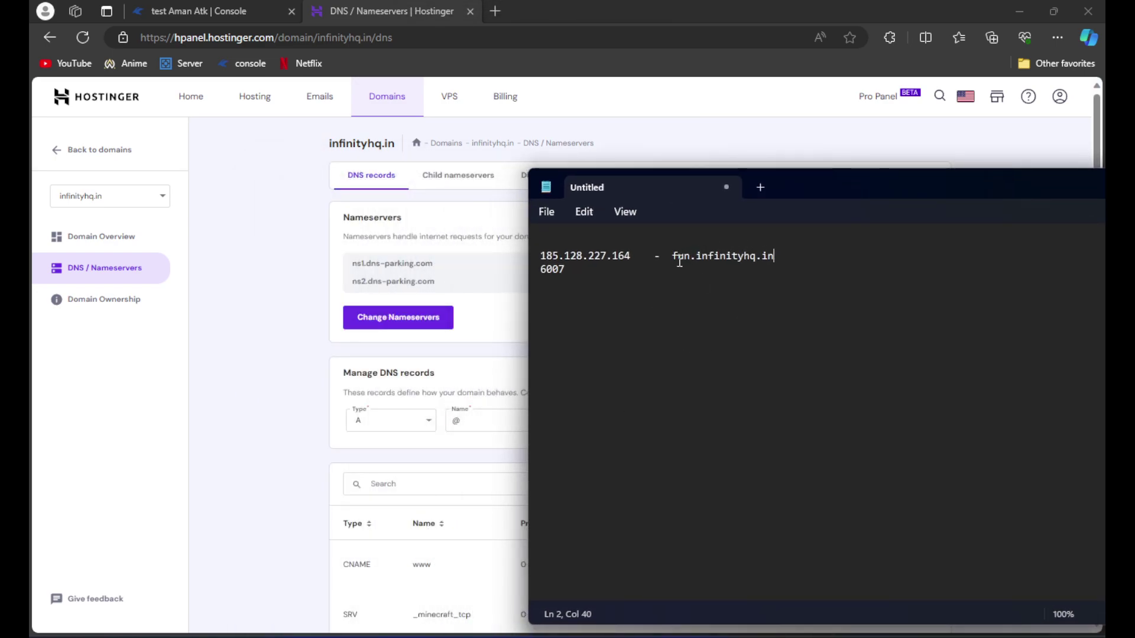
{"action": "left_click_drag", "start_coordinate": [672, 254], "coordinate": [772, 254]}
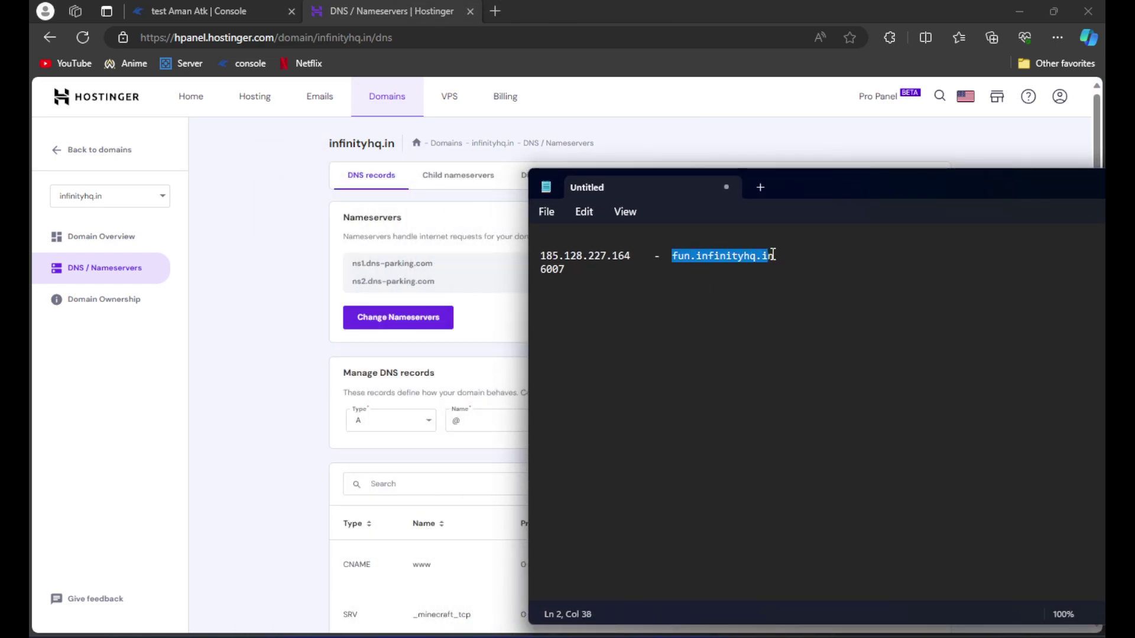
{"action": "left_click", "coordinate": [685, 260]}
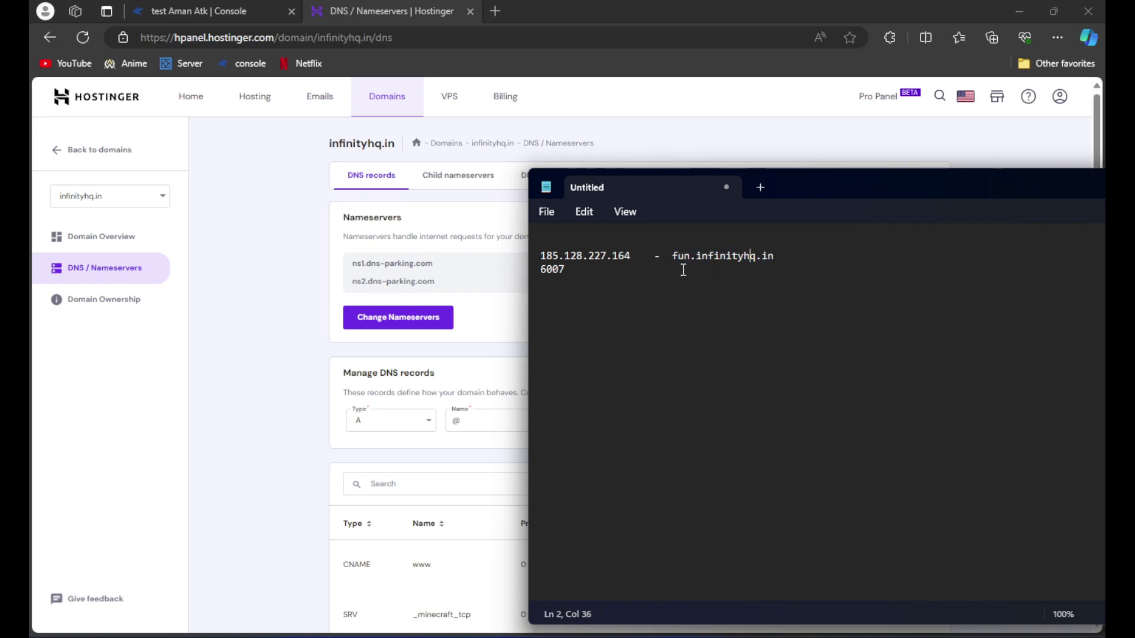
{"action": "left_click_drag", "start_coordinate": [665, 260], "coordinate": [785, 254]}
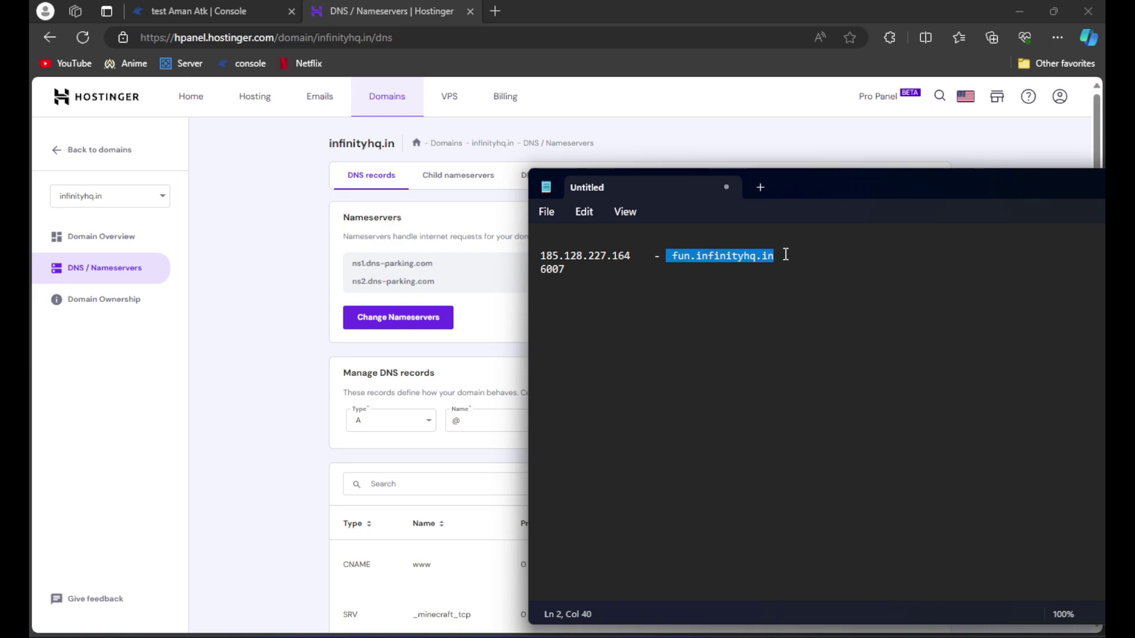
{"action": "left_click", "coordinate": [798, 261]}
{"action": "left_click_drag", "start_coordinate": [813, 182], "coordinate": [482, 108]}
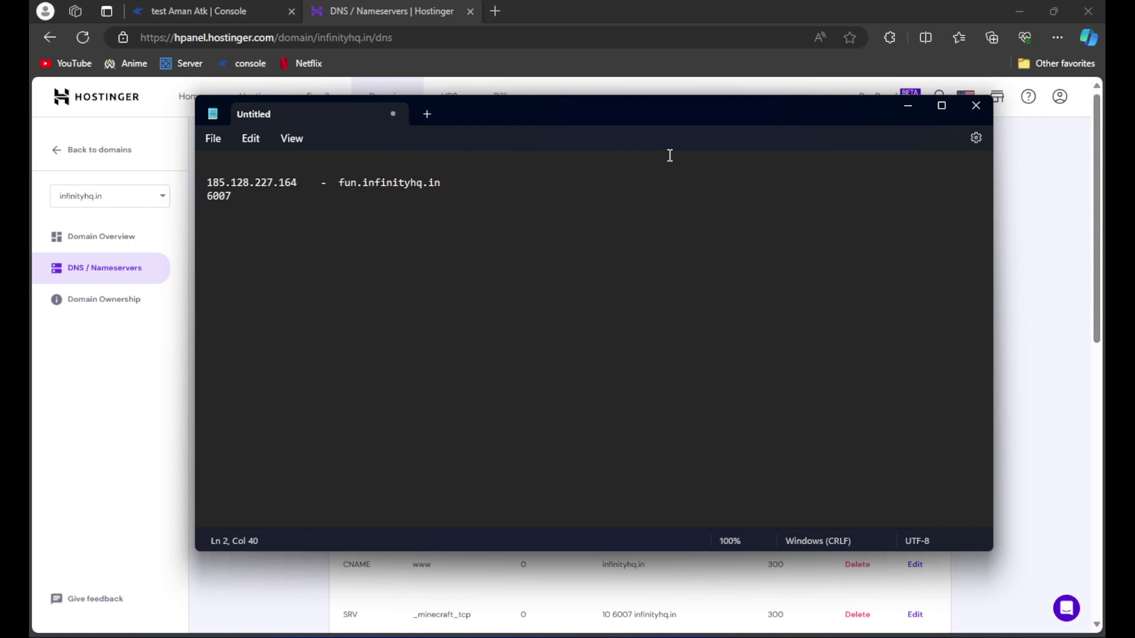
Select the fun.infinityhq.in address in the note and open a Command Prompt window.
{"action": "left_click_drag", "start_coordinate": [339, 183], "coordinate": [455, 182]}
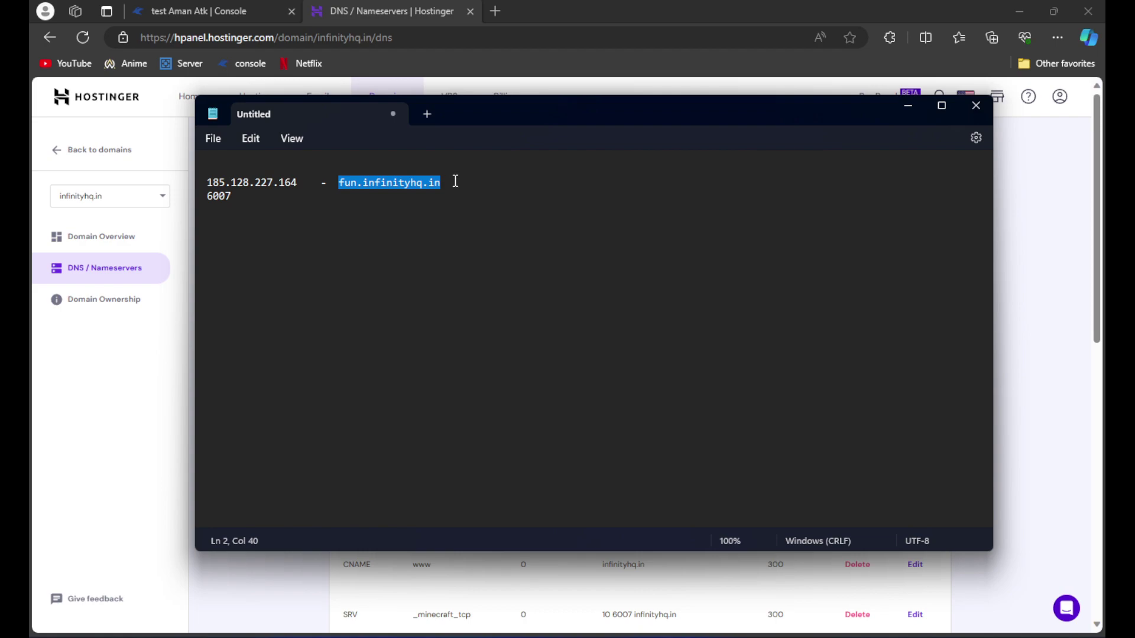
{"action": "key", "text": "alt+Tab"}
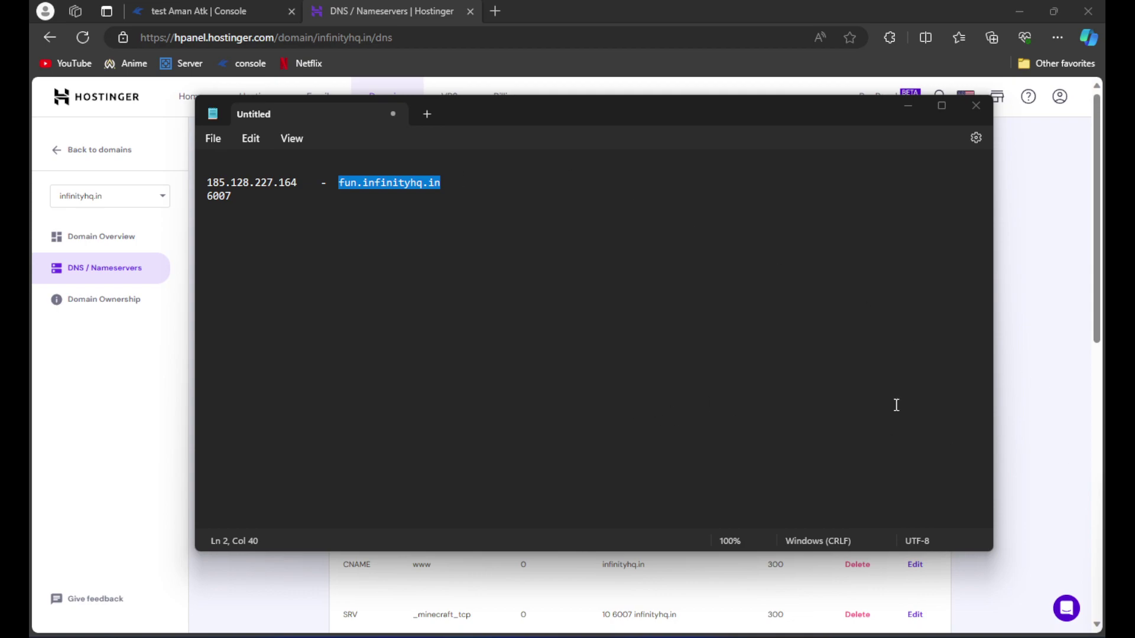
{"action": "key", "text": "super+r"}
{"action": "left_click_drag", "start_coordinate": [904, 413], "coordinate": [623, 266]}
{"action": "left_click", "coordinate": [522, 324]}
{"action": "left_click", "coordinate": [581, 369]}
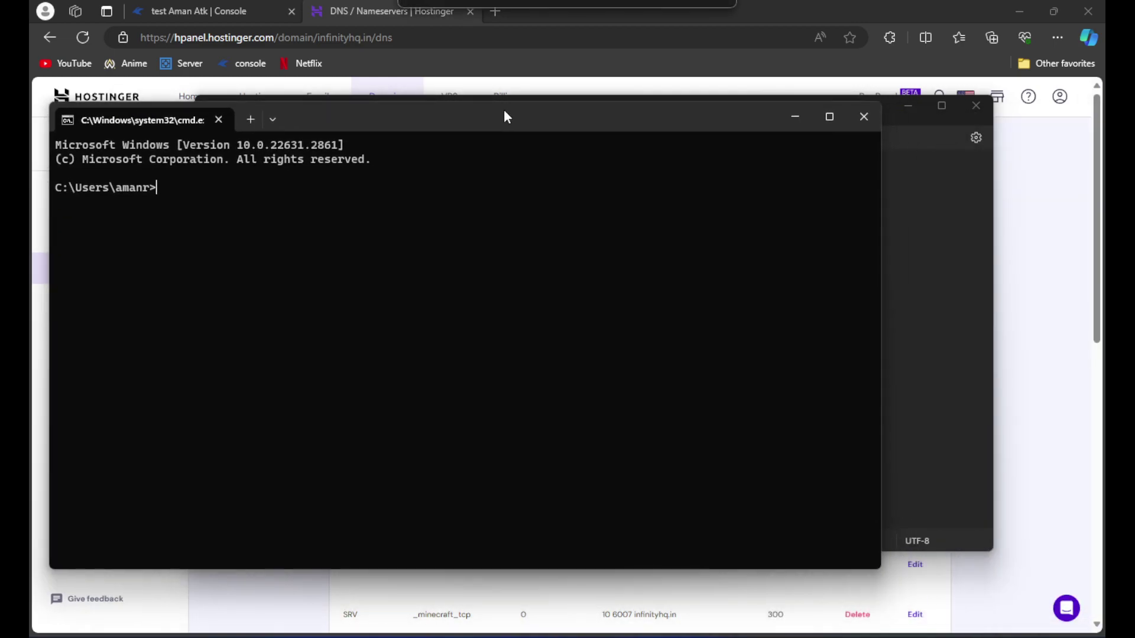
{"action": "left_click_drag", "start_coordinate": [526, 119], "coordinate": [648, 86]}
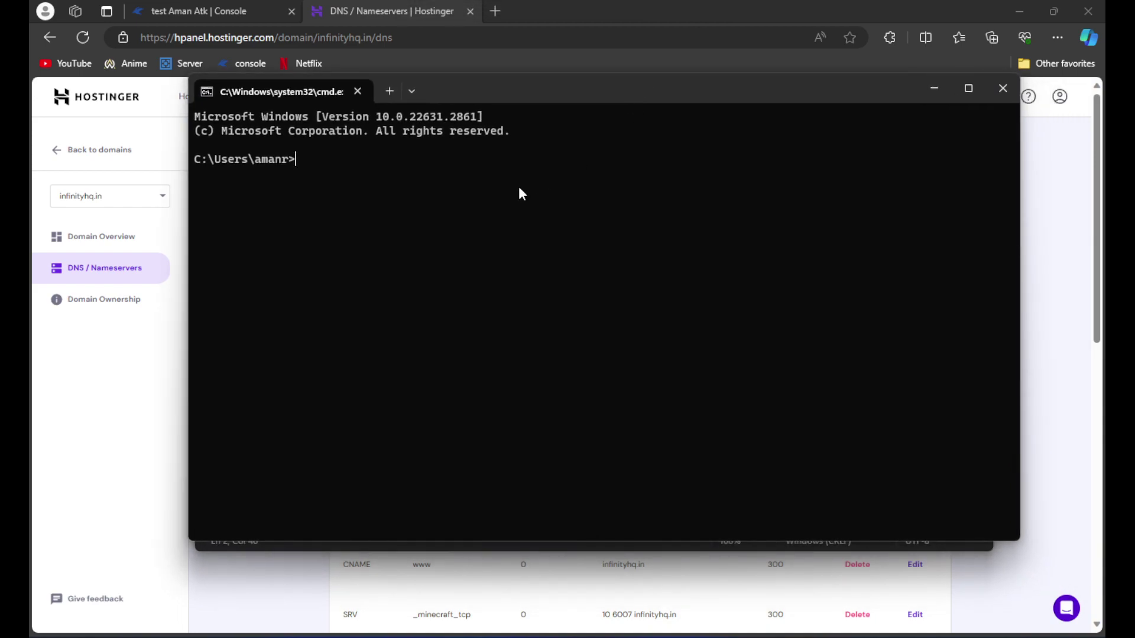
Ping fun.infinityhq.in from the Command Prompt, using the address copied from the Notepad note.
{"action": "type", "text": "ping"}
{"action": "left_click_drag", "start_coordinate": [518, 100], "coordinate": [527, 185]}
{"action": "left_click", "coordinate": [517, 111]}
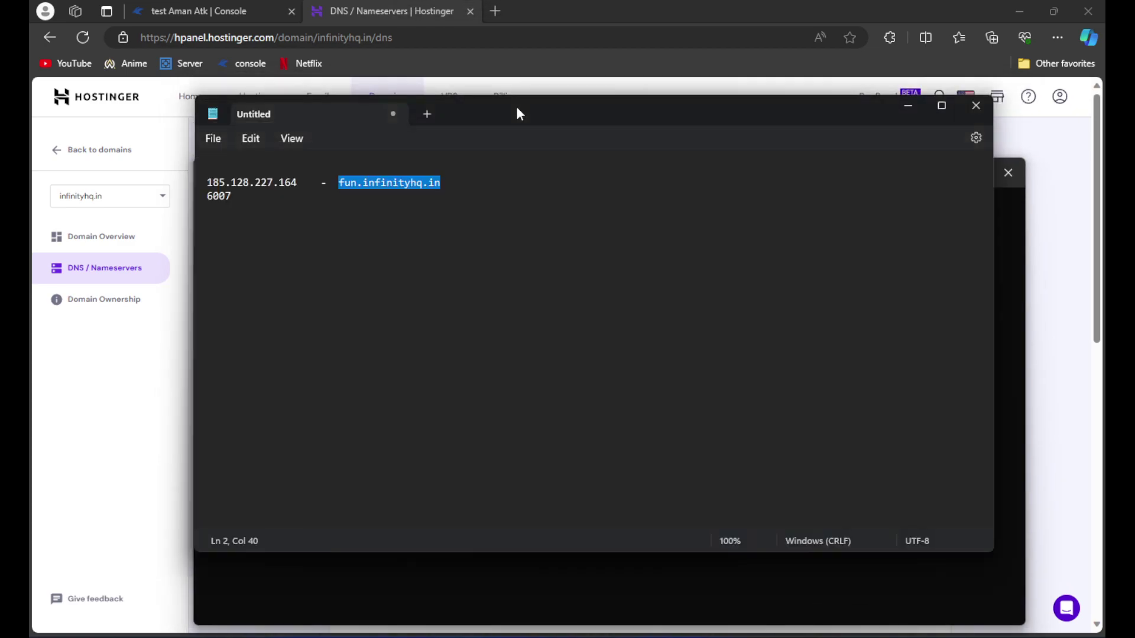
{"action": "left_click_drag", "start_coordinate": [517, 112], "coordinate": [484, 94]}
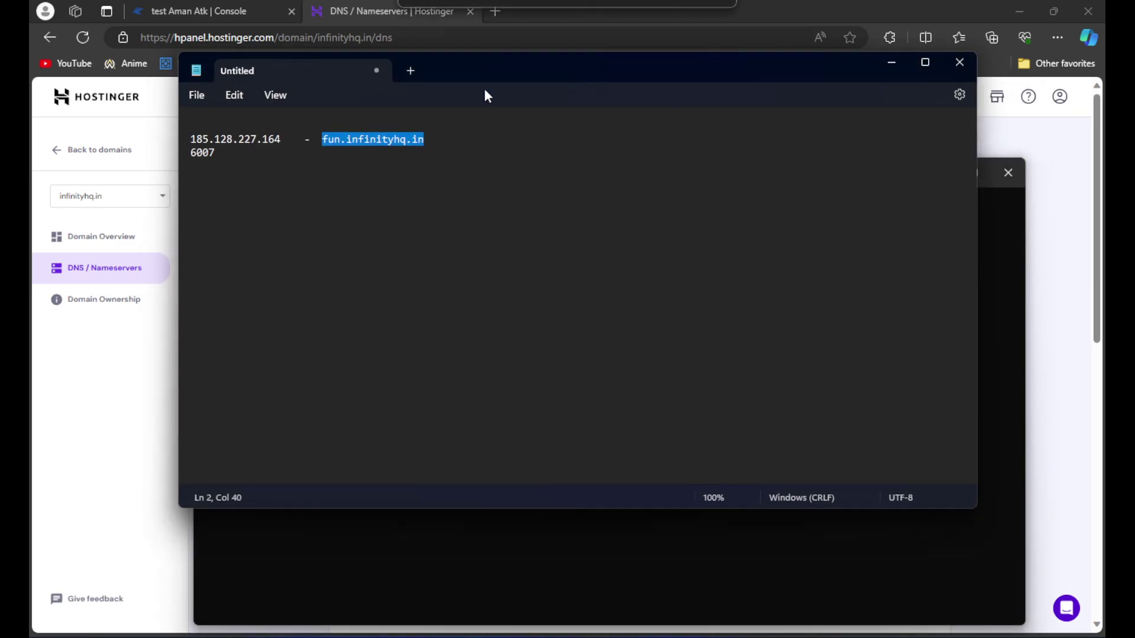
{"action": "right_click", "coordinate": [370, 140]}
{"action": "left_click", "coordinate": [413, 219]}
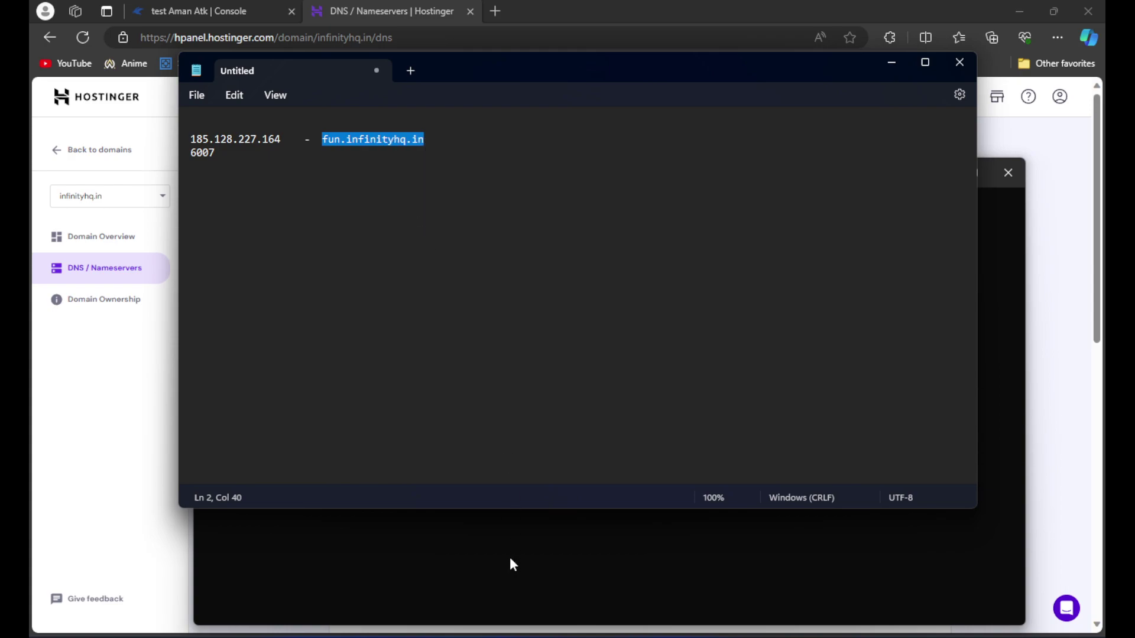
{"action": "left_click", "coordinate": [511, 562]}
{"action": "key", "text": "ctrl+v"}
{"action": "key", "text": "Return"}
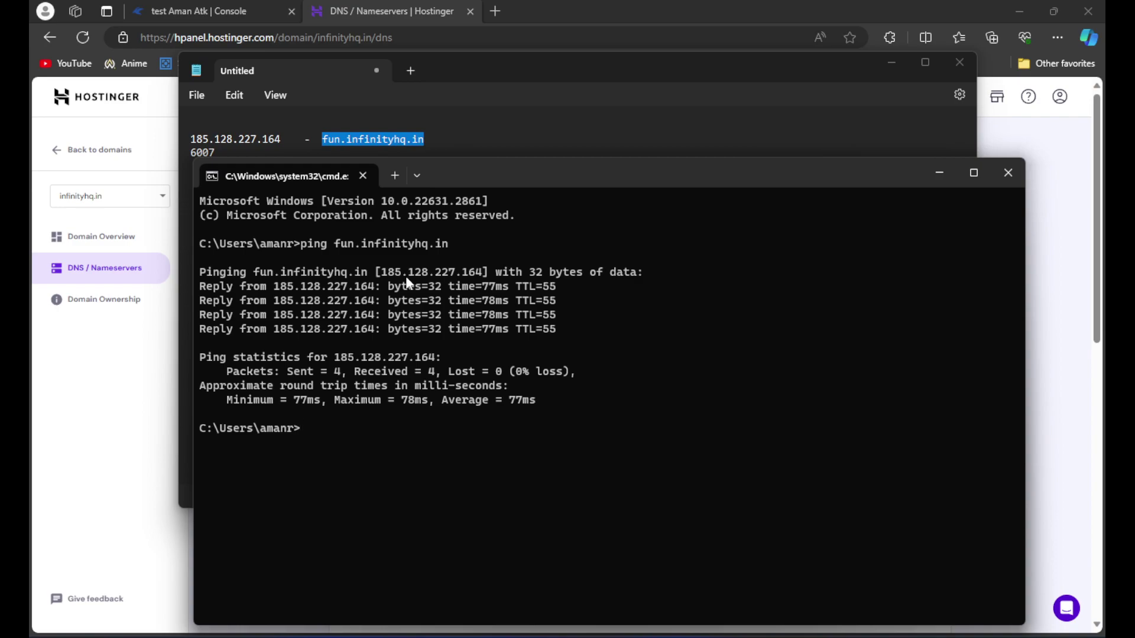
Switch to the Minecraft window and add a multiplayer server with the address fun.infinityhq.in:6007.
{"action": "left_click", "coordinate": [641, 637]}
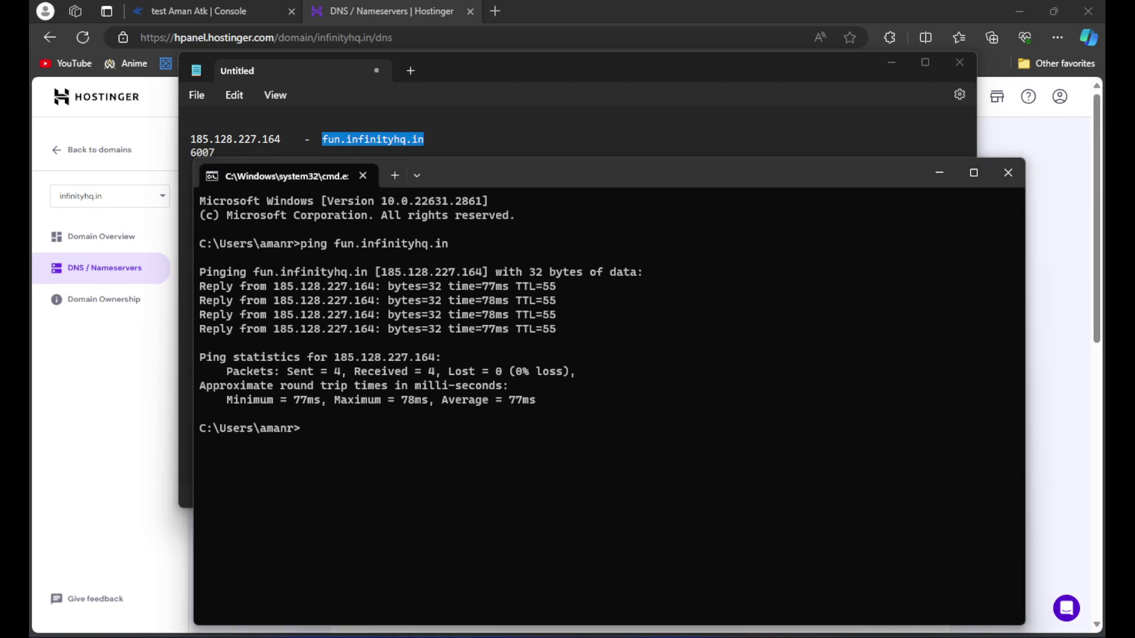
{"action": "left_click", "coordinate": [584, 382]}
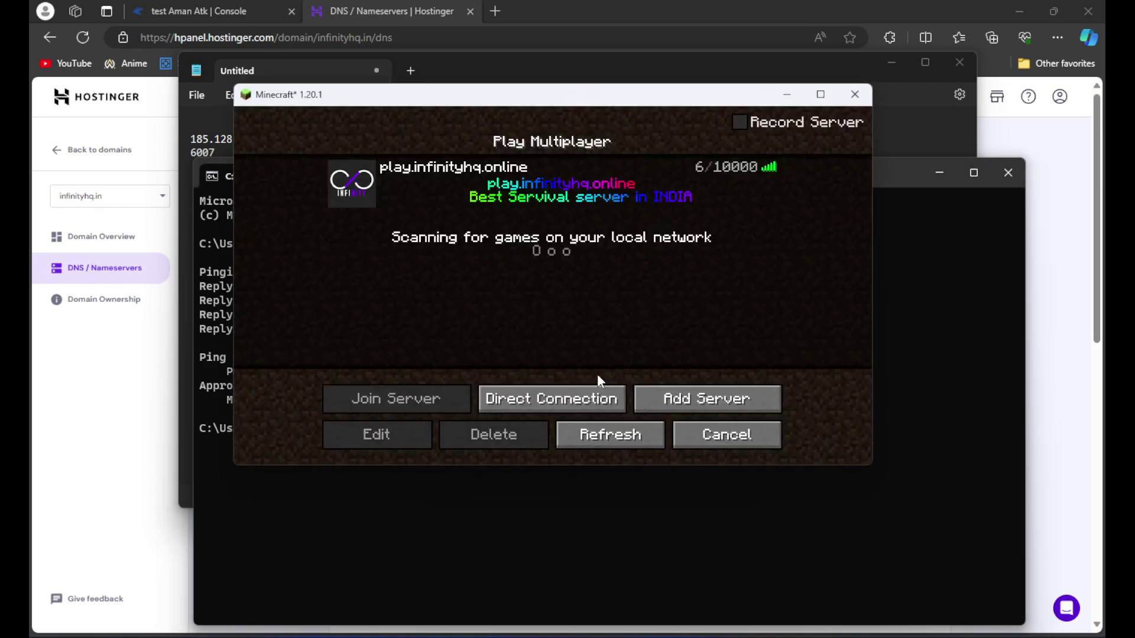
{"action": "left_click", "coordinate": [712, 408]}
{"action": "left_click", "coordinate": [555, 290]}
{"action": "key", "text": "ctrl+v"}
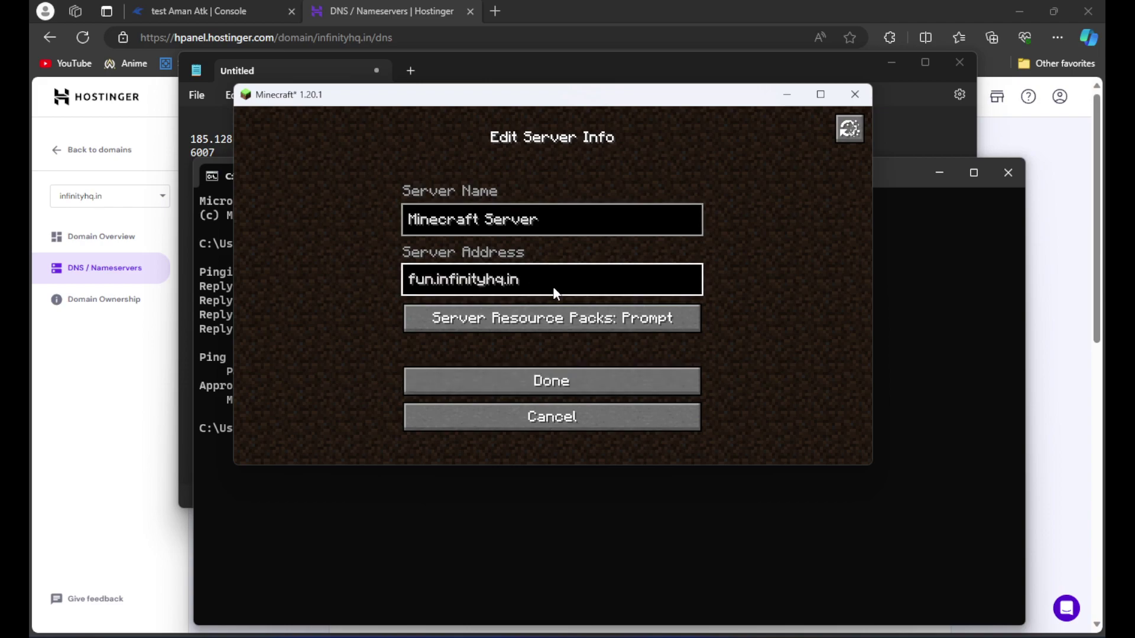
{"action": "type", "text": ":6007"}
{"action": "left_click", "coordinate": [574, 395]}
Refresh the multiplayer server list and join the newly added "Minecraft Server" entry.
{"action": "left_click", "coordinate": [627, 433]}
{"action": "mouse_move", "coordinate": [768, 221]}
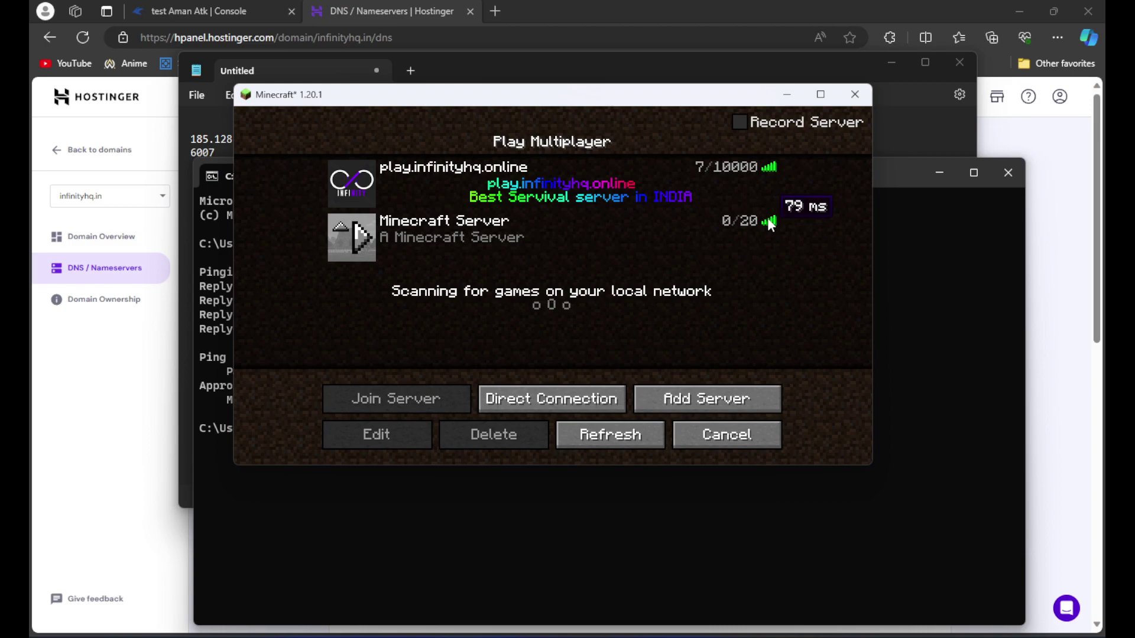
{"action": "left_click", "coordinate": [362, 242]}
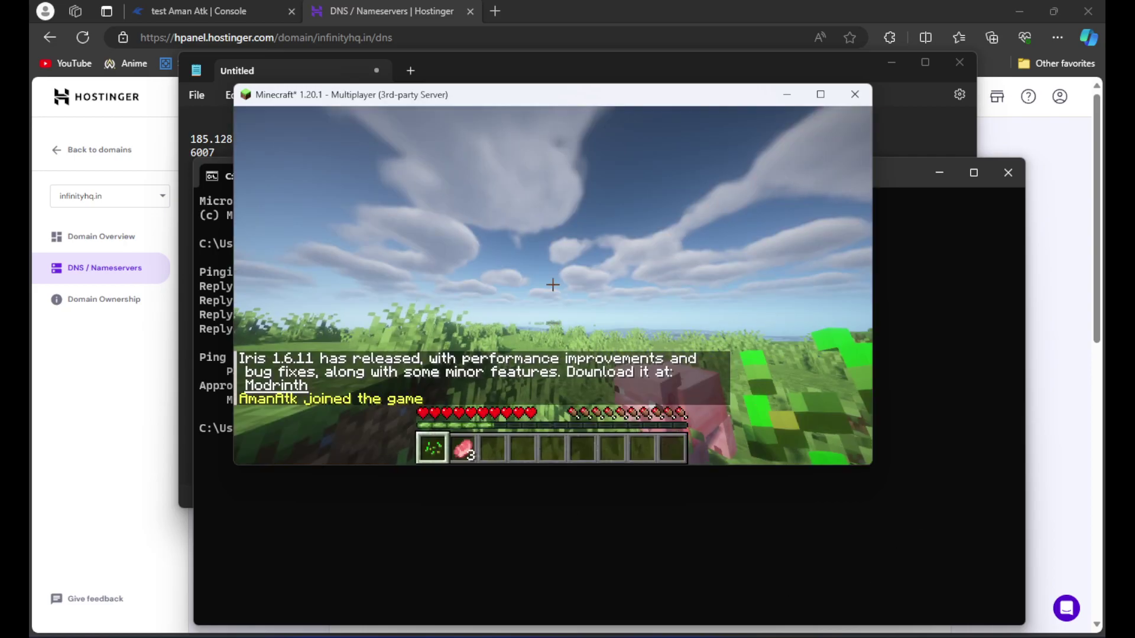
Walk around the server world and attack the pigs to try out the connection, ending in the game menu.
{"action": "key", "text": "w"}
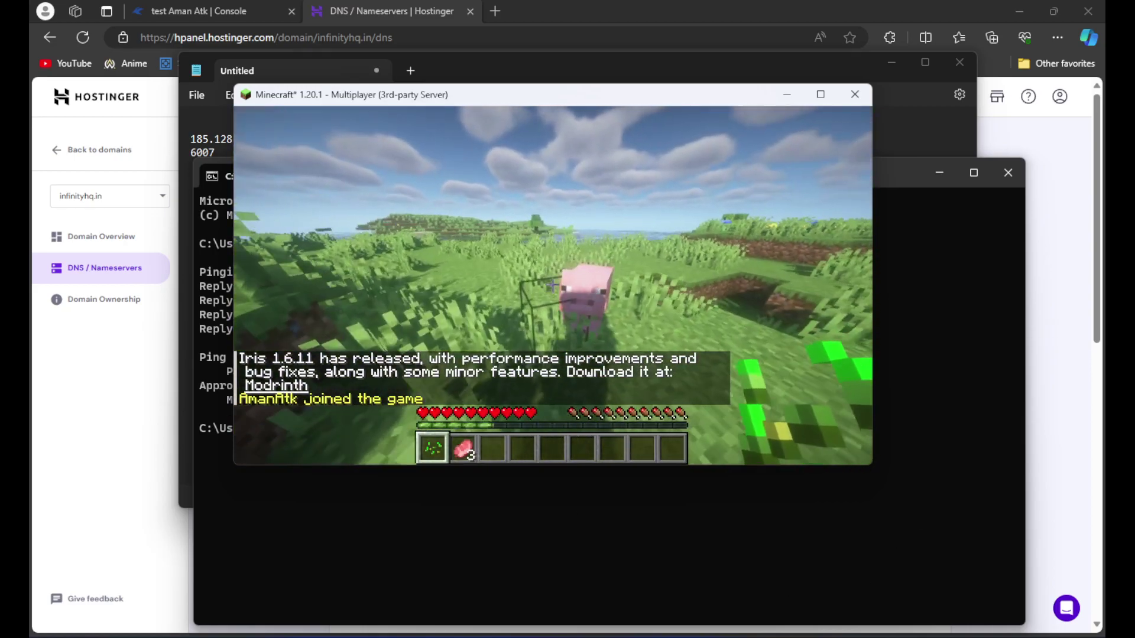
{"action": "key", "text": "w"}
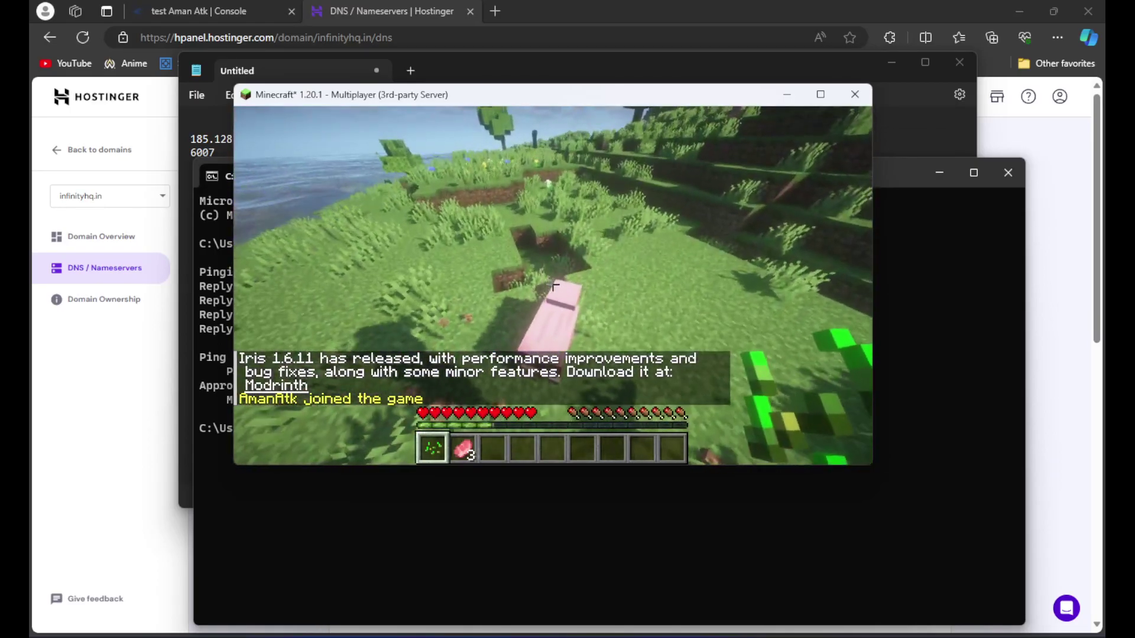
{"action": "left_click", "coordinate": [552, 285]}
{"action": "key", "text": "w"}
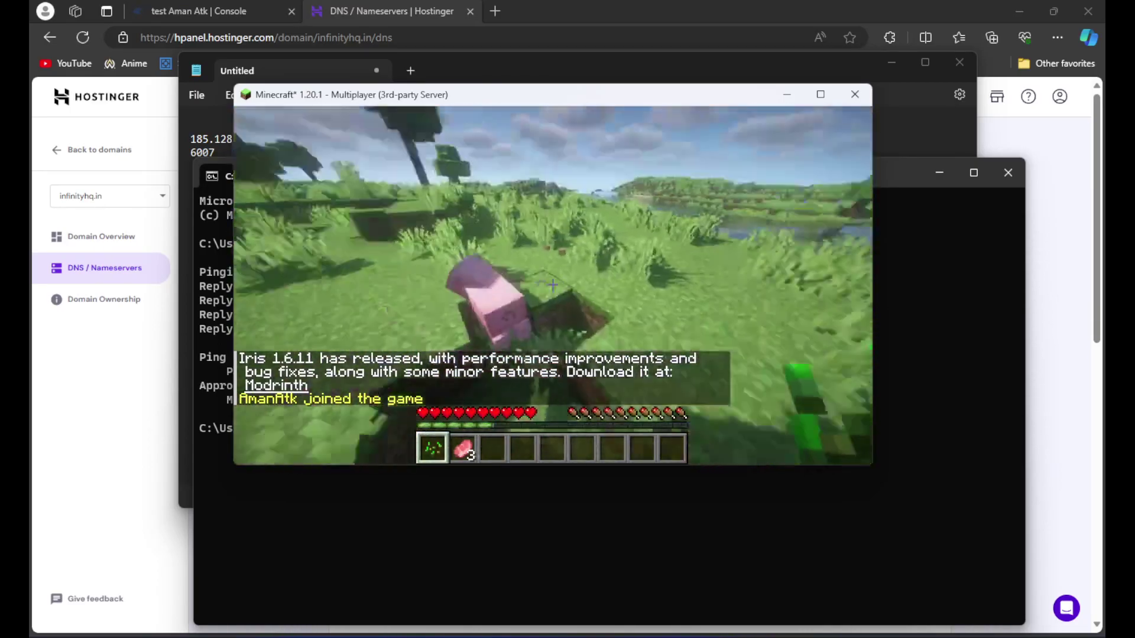
{"action": "key", "text": "w"}
{"action": "left_click", "coordinate": [552, 285]}
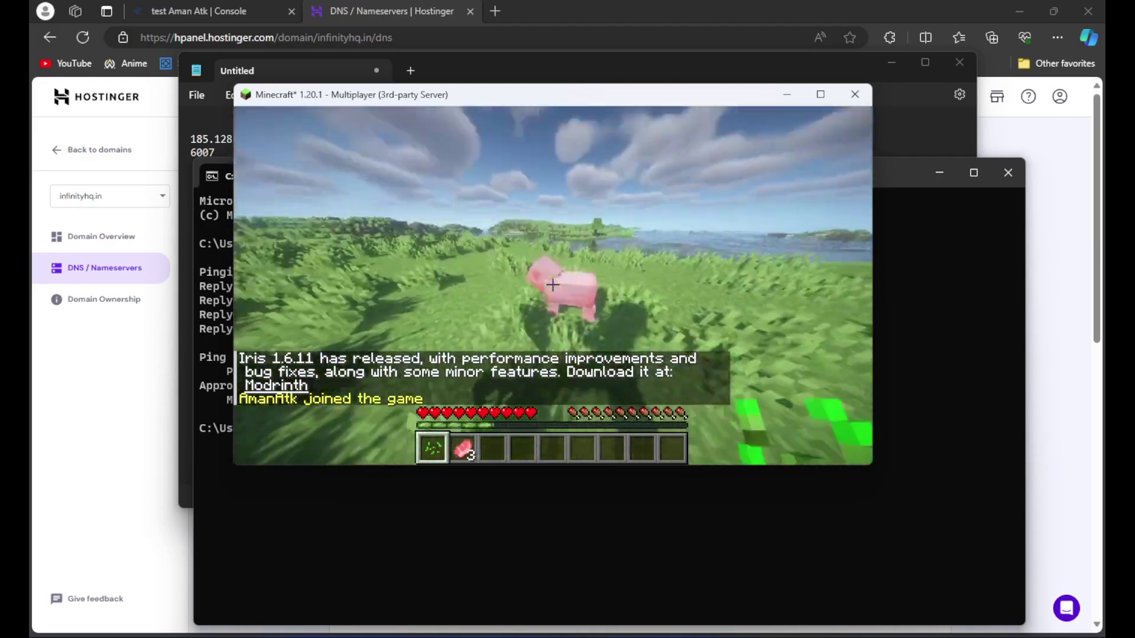
{"action": "key", "text": "w"}
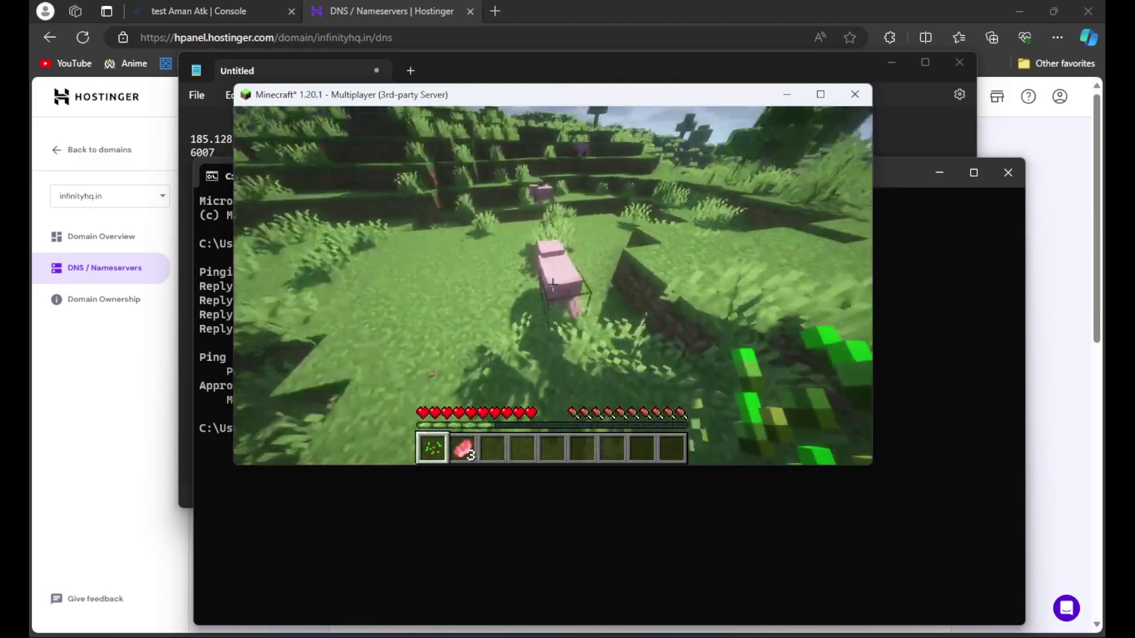
{"action": "key", "text": "w"}
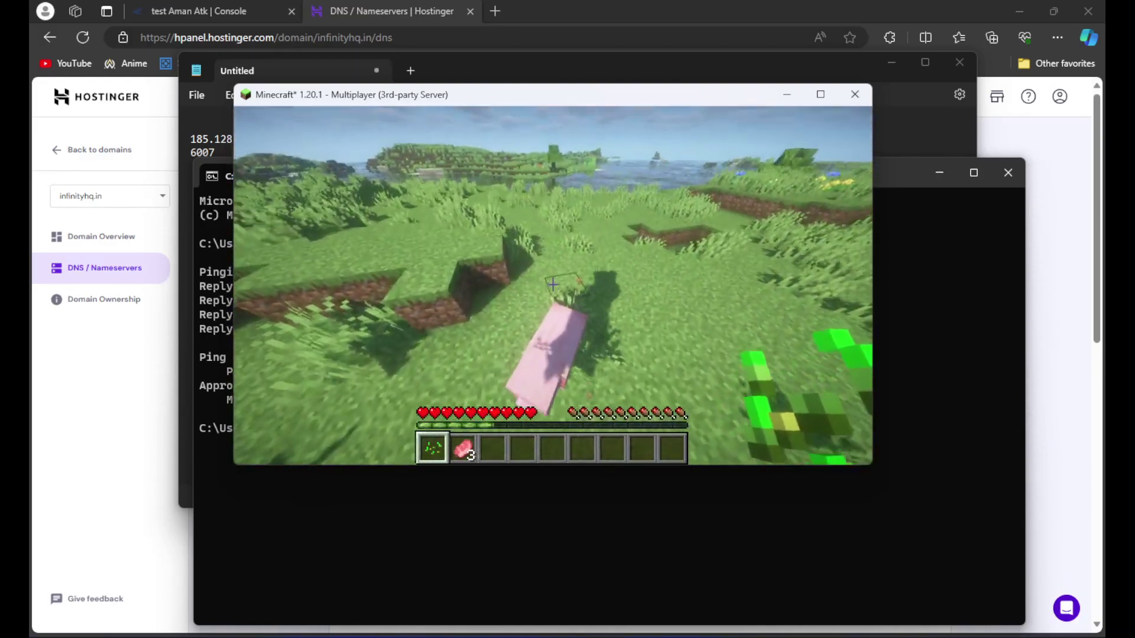
{"action": "key", "text": "w"}
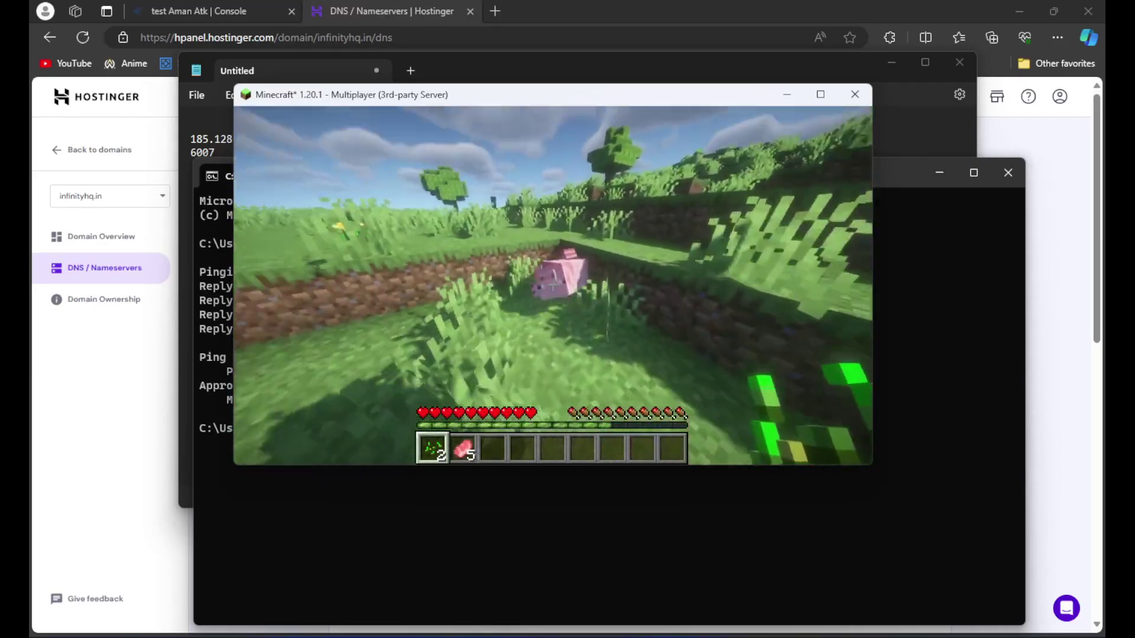
{"action": "key", "text": "w"}
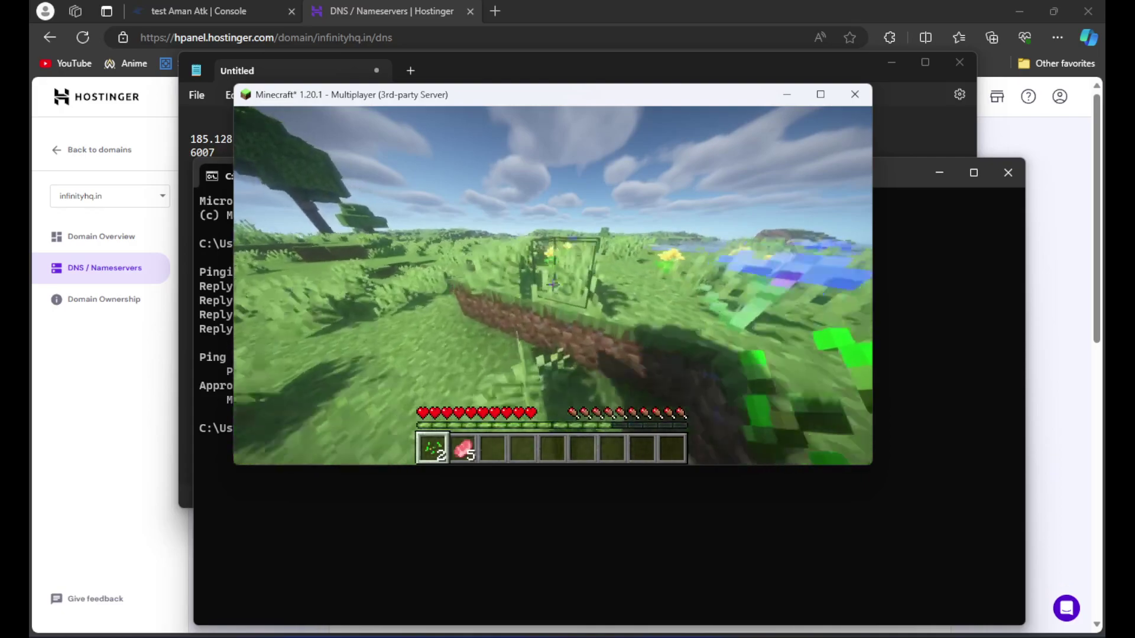
{"action": "key", "text": "space"}
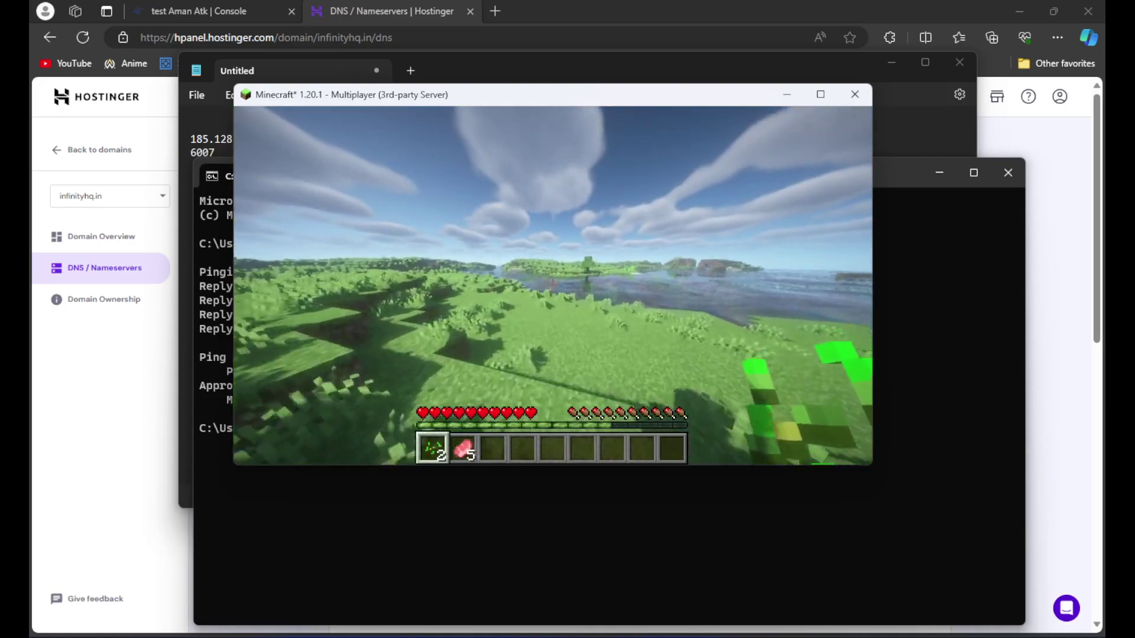
{"action": "key", "text": "w"}
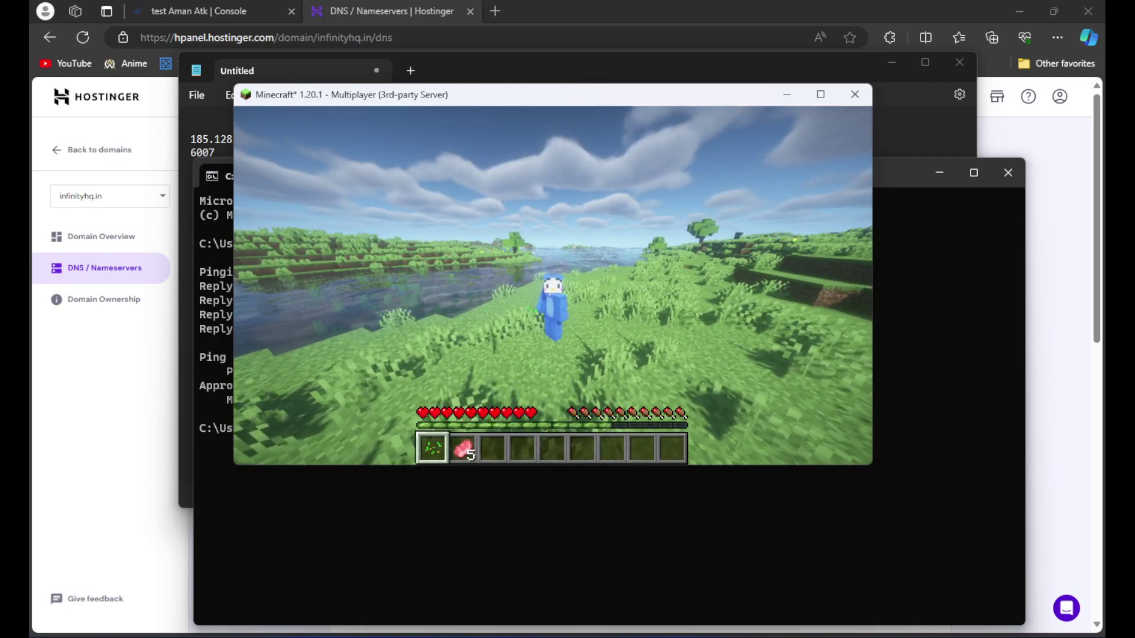
{"action": "key", "text": "Escape"}
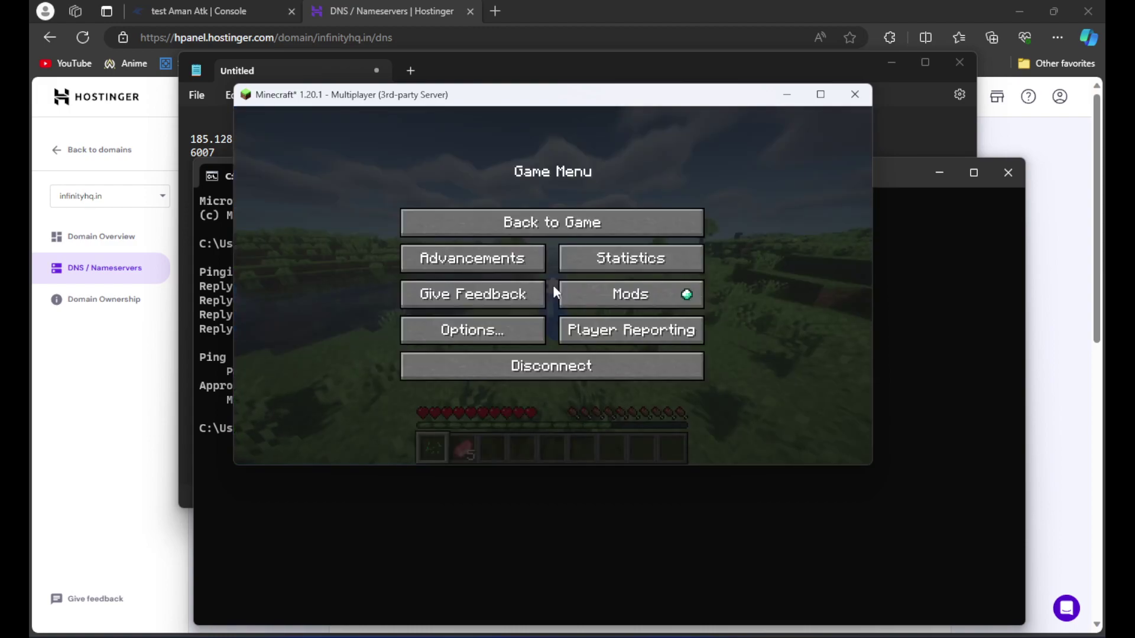